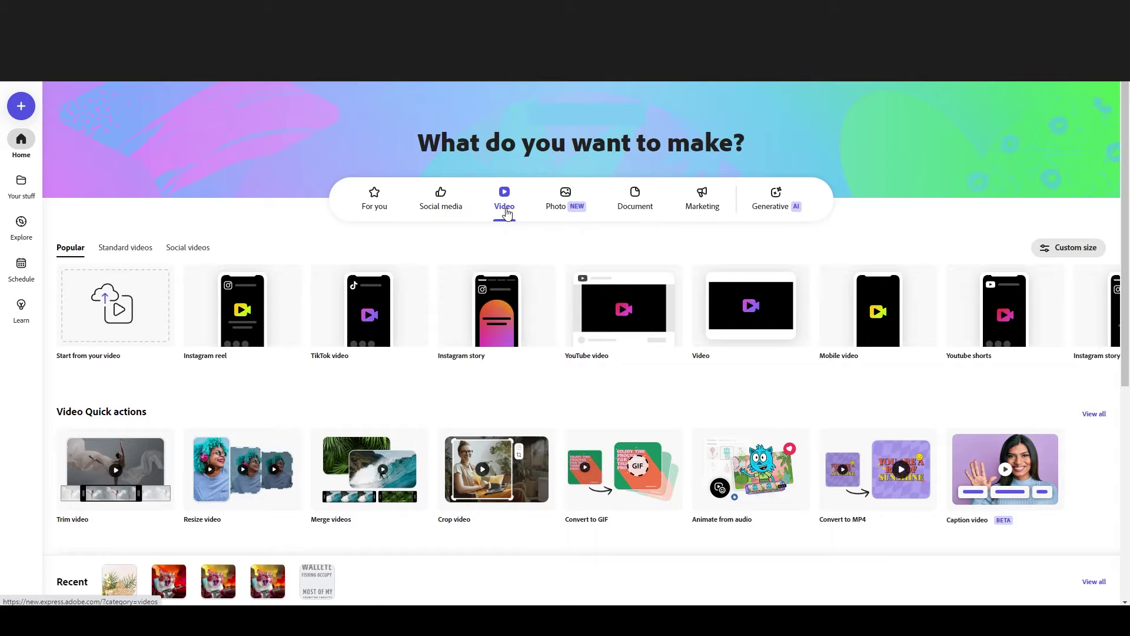
- Create a blank Instagram reel project from scratch
{"action": "mouse_move", "coordinate": [245, 302]}
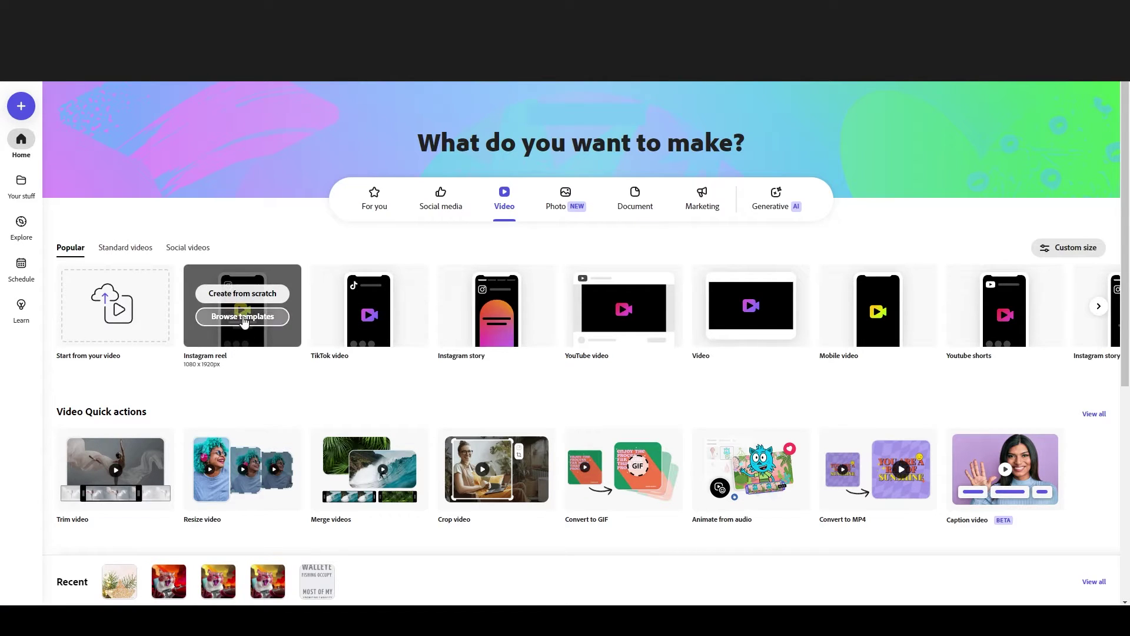
{"action": "left_click", "coordinate": [245, 301]}
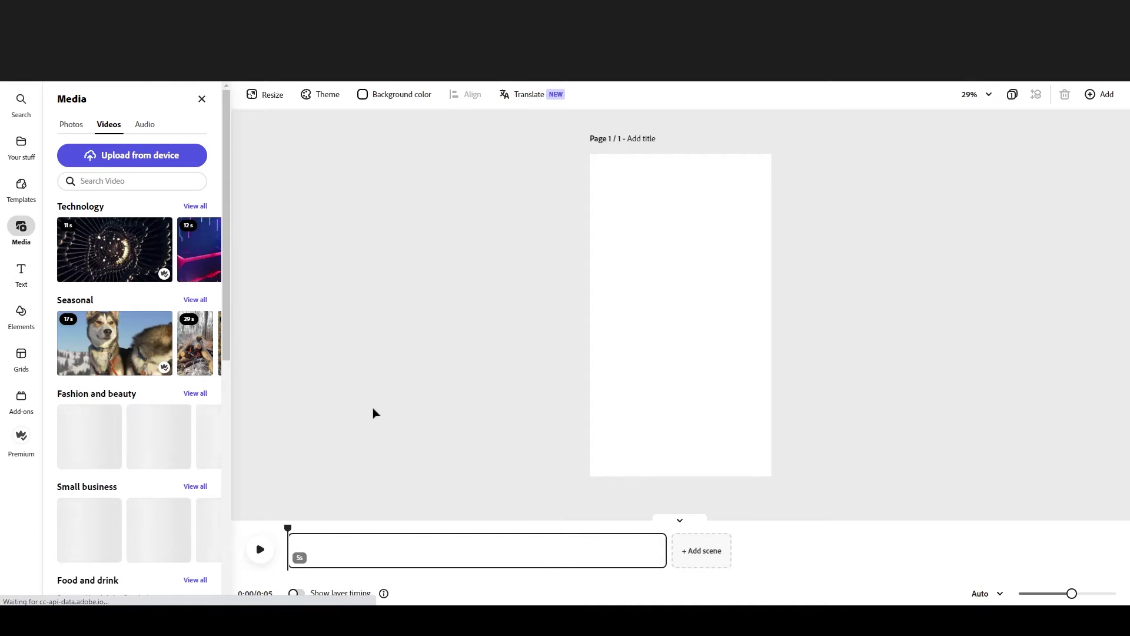
{"action": "mouse_move", "coordinate": [318, 562]}
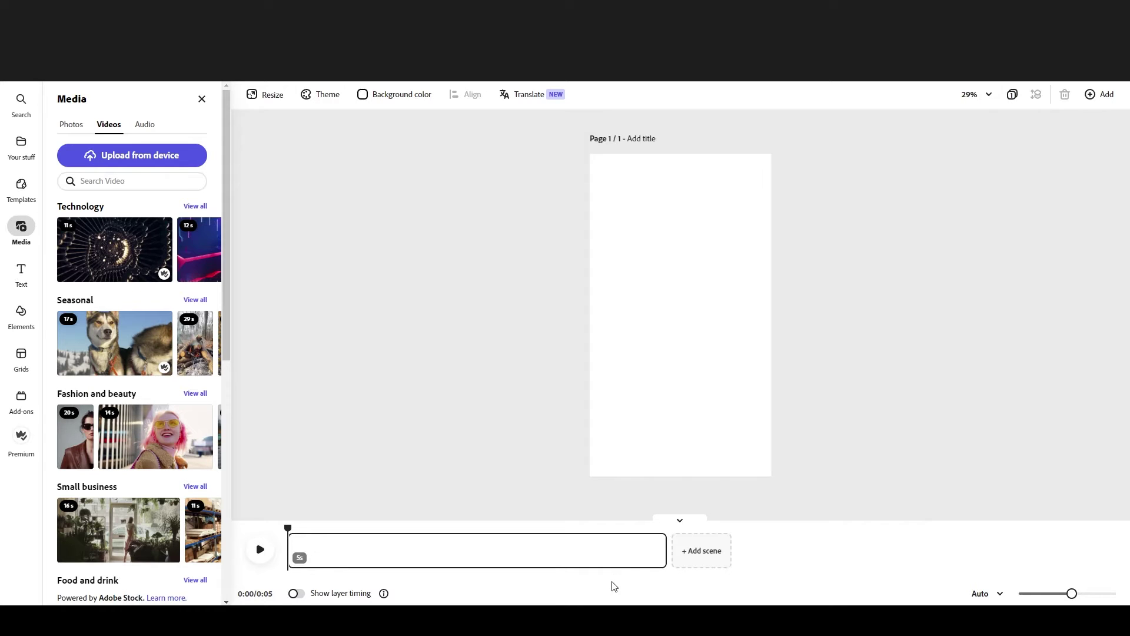
{"action": "left_click_drag", "start_coordinate": [596, 162], "coordinate": [771, 478]}
- Try lengthening the blank scene to 5.2 s and bring it back to 5 s
{"action": "mouse_move", "coordinate": [666, 548]}
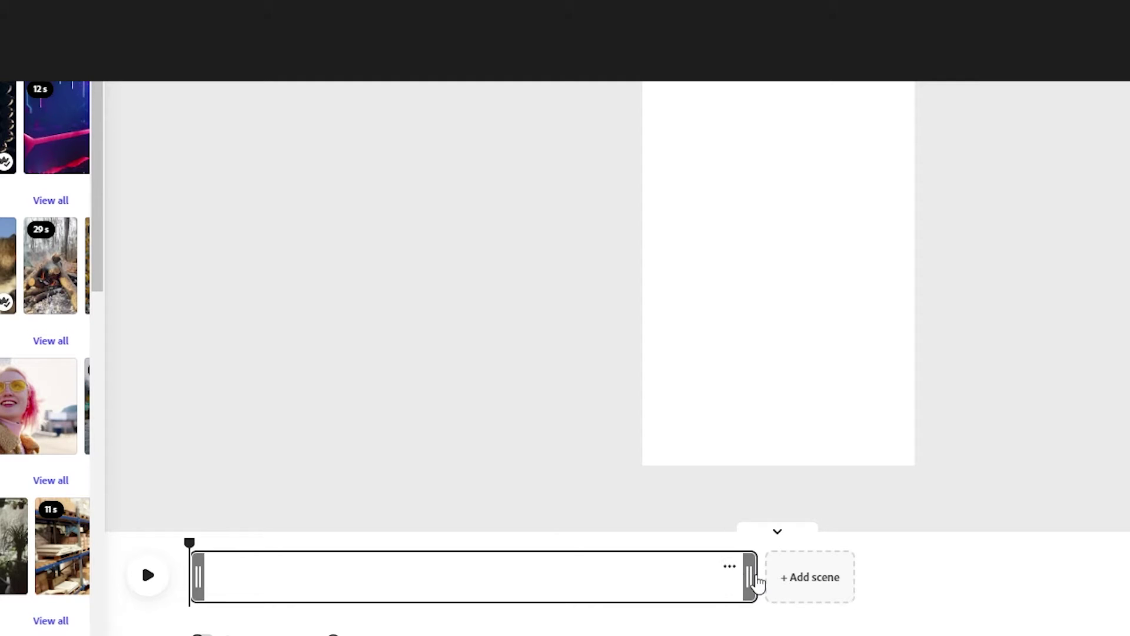
{"action": "mouse_move", "coordinate": [758, 583]}
{"action": "left_mouse_down"}
{"action": "mouse_move", "coordinate": [622, 580]}
{"action": "mouse_move", "coordinate": [997, 576]}
{"action": "mouse_move", "coordinate": [776, 576]}
{"action": "left_mouse_up"}
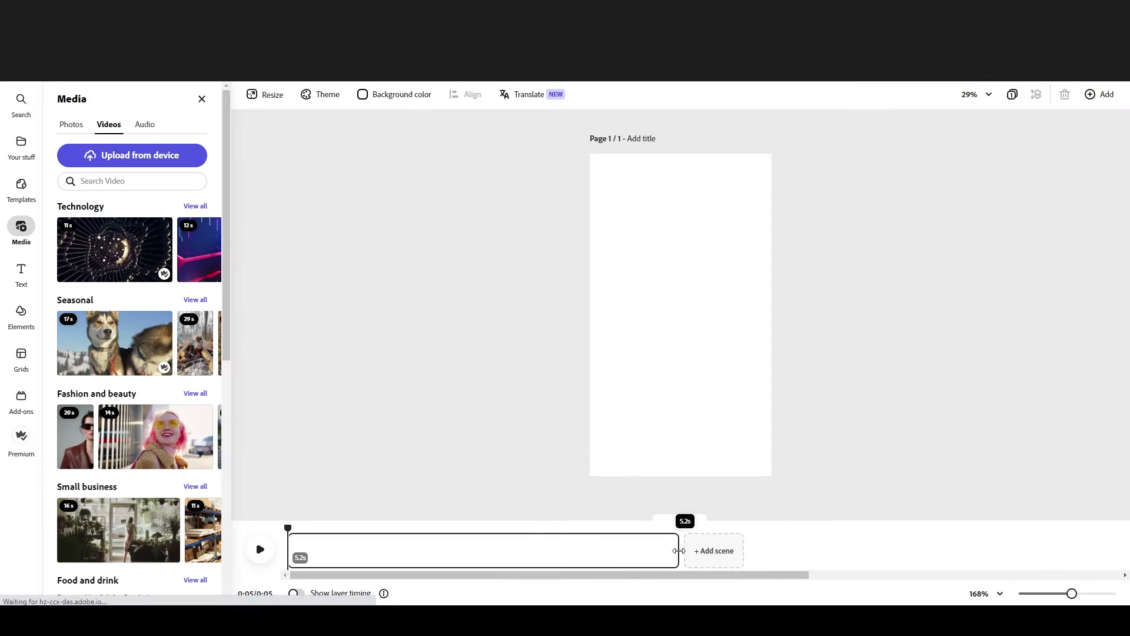
{"action": "left_click_drag", "start_coordinate": [679, 551], "coordinate": [666, 553]}
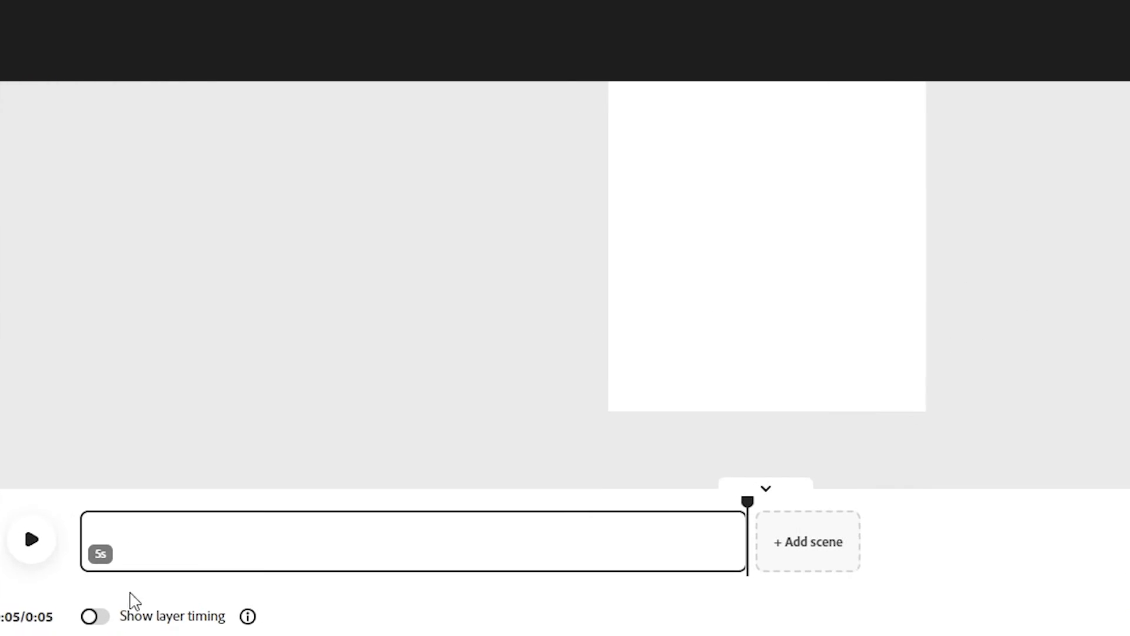
- Turn on the layer timing display for the timeline
{"action": "left_click", "coordinate": [94, 616]}
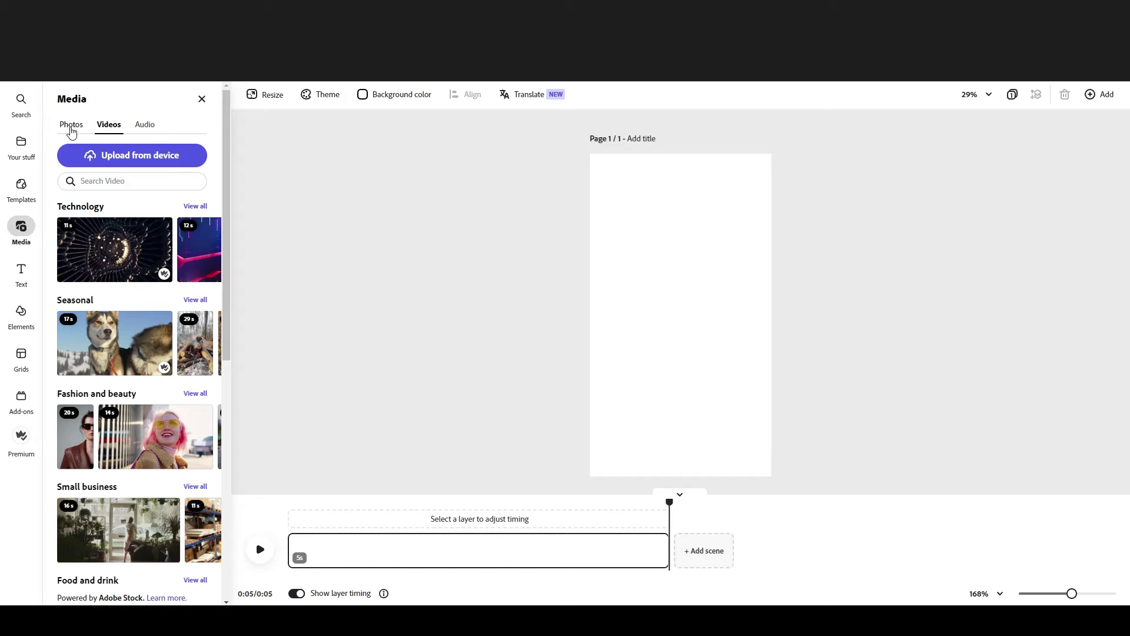
- Browse the stock video categories and check which clips carry the premium mark
{"action": "mouse_move", "coordinate": [198, 254]}
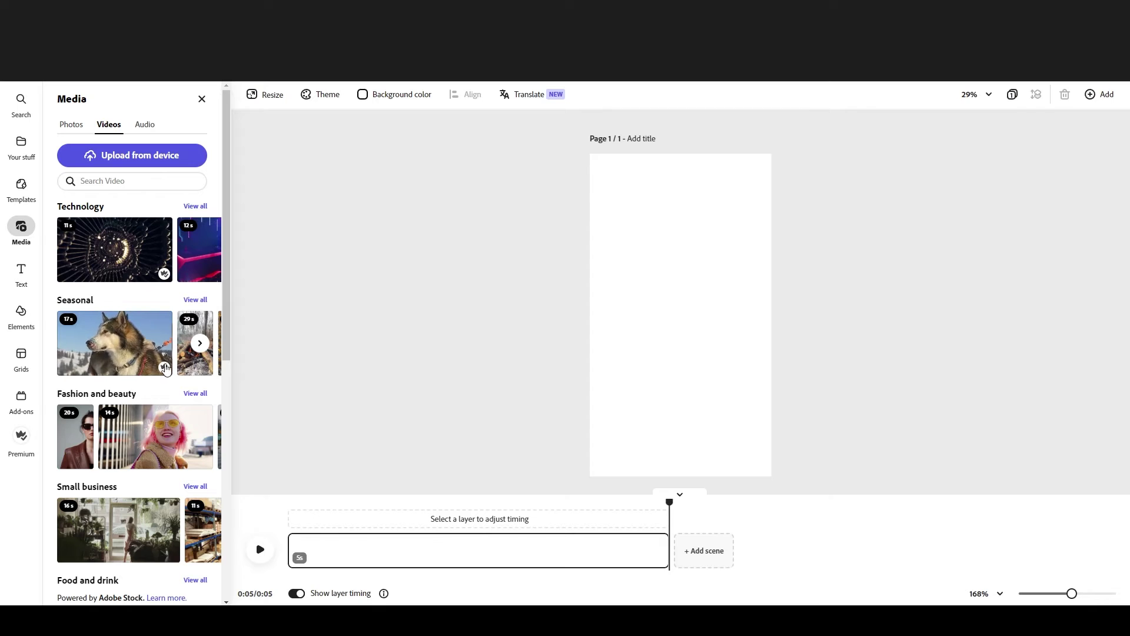
{"action": "scroll", "coordinate": [150, 377], "scroll_direction": "down", "scroll_amount": 3}
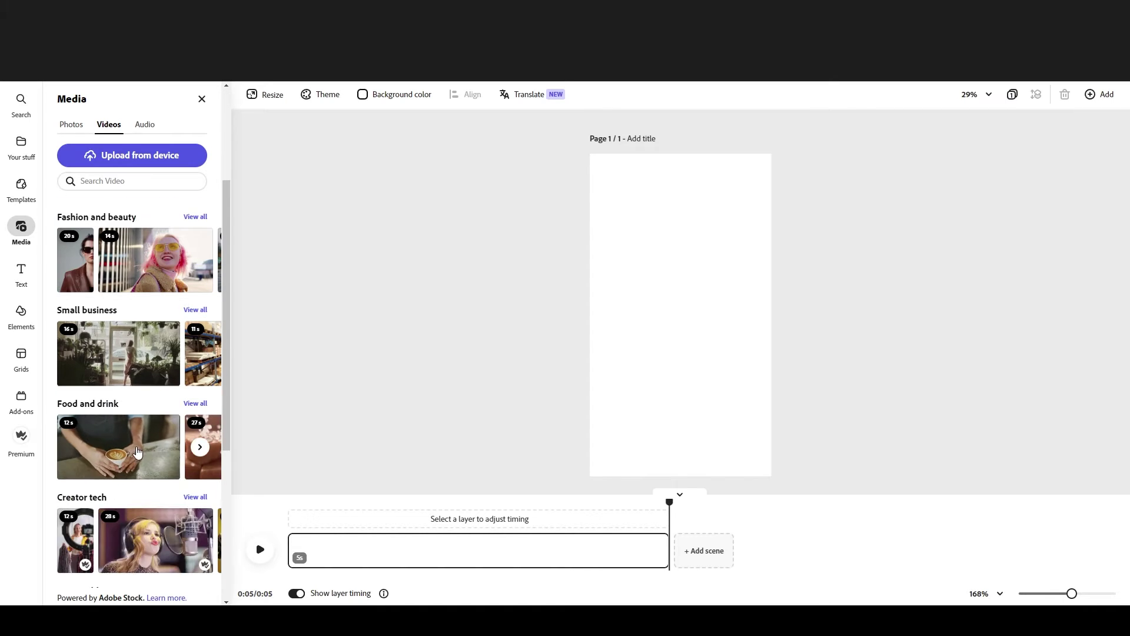
{"action": "scroll", "coordinate": [200, 448], "scroll_direction": "down", "scroll_amount": 2}
{"action": "scroll", "coordinate": [124, 404], "scroll_direction": "down", "scroll_amount": 2}
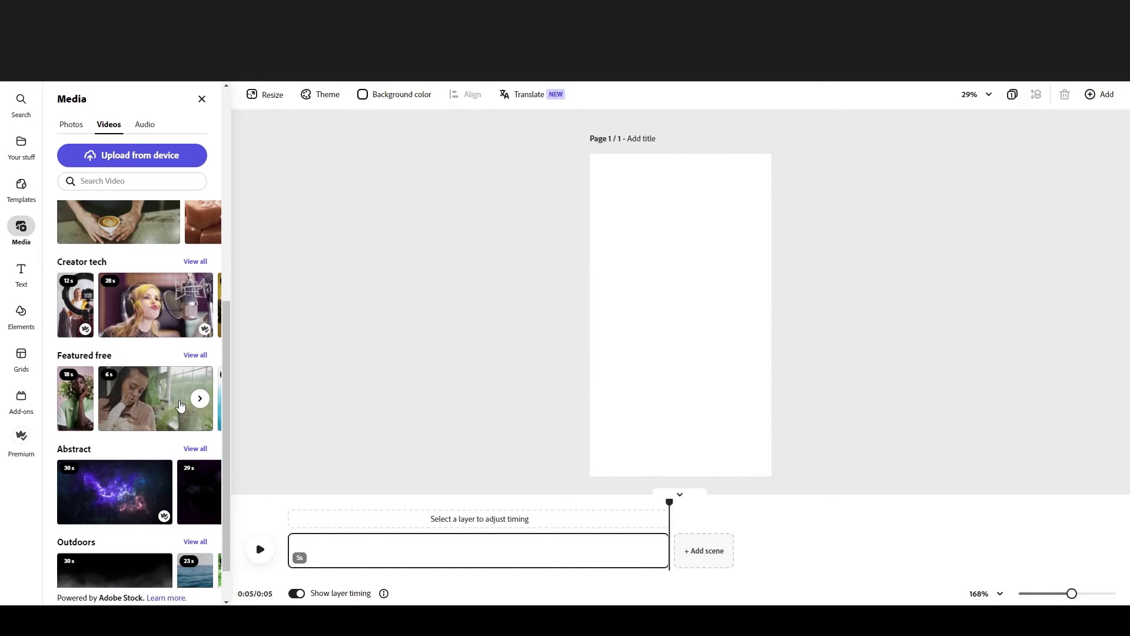
{"action": "scroll", "coordinate": [156, 459], "scroll_direction": "down", "scroll_amount": 1}
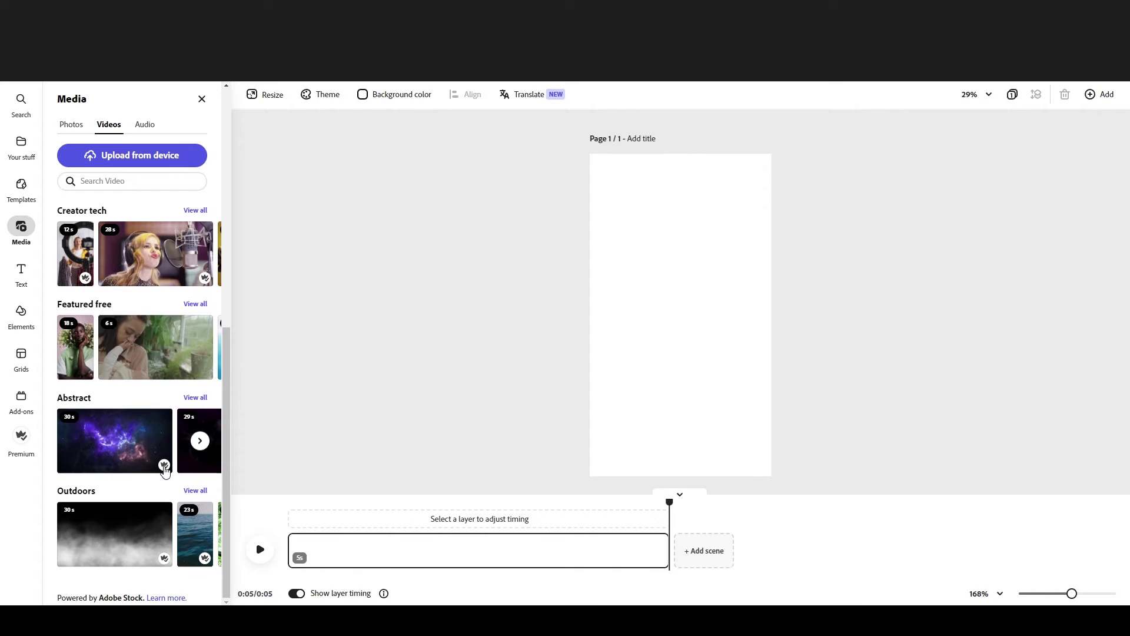
{"action": "mouse_move", "coordinate": [165, 470]}
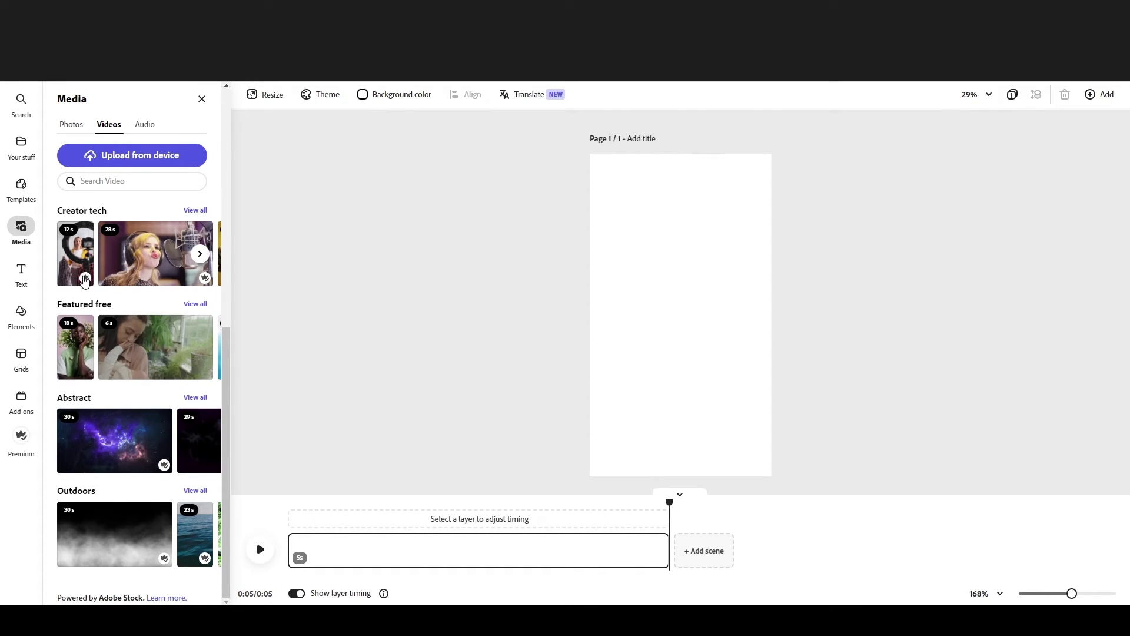
{"action": "mouse_move", "coordinate": [85, 280]}
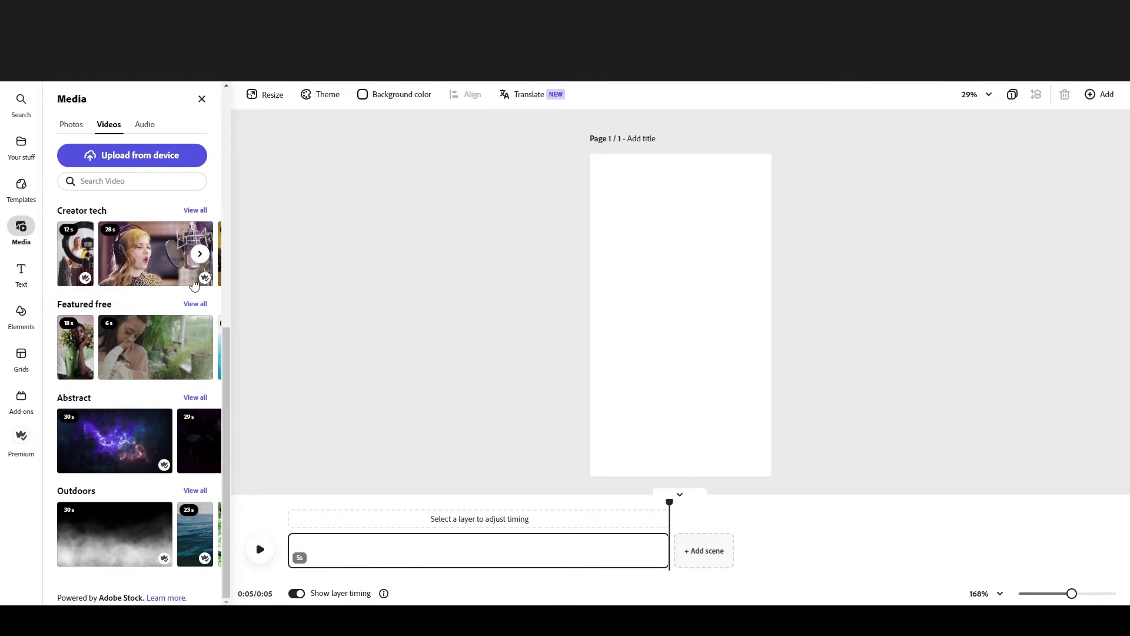
{"action": "mouse_move", "coordinate": [206, 281]}
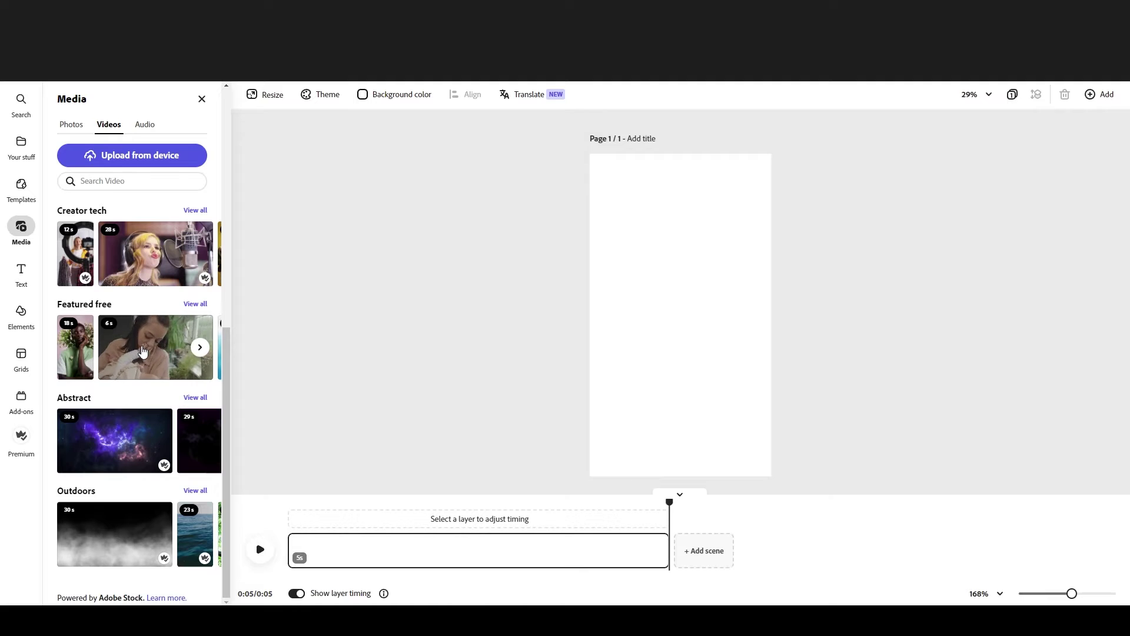
{"action": "scroll", "coordinate": [143, 330], "scroll_direction": "up", "scroll_amount": 2}
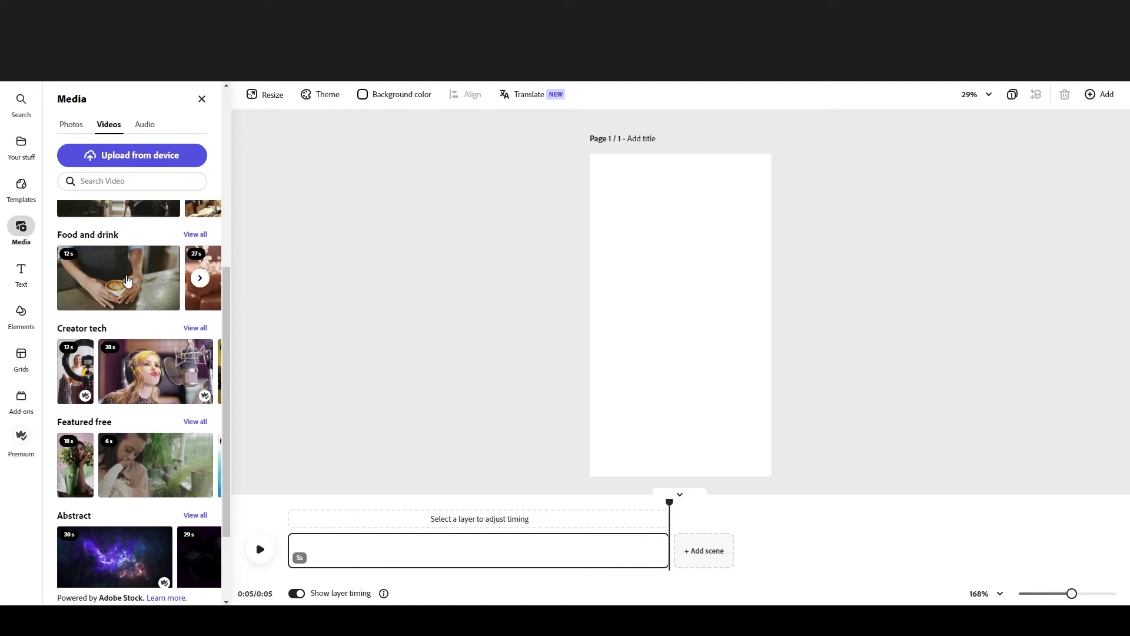
- Search the stock photos for "christmas background"
{"action": "left_click", "coordinate": [71, 124]}
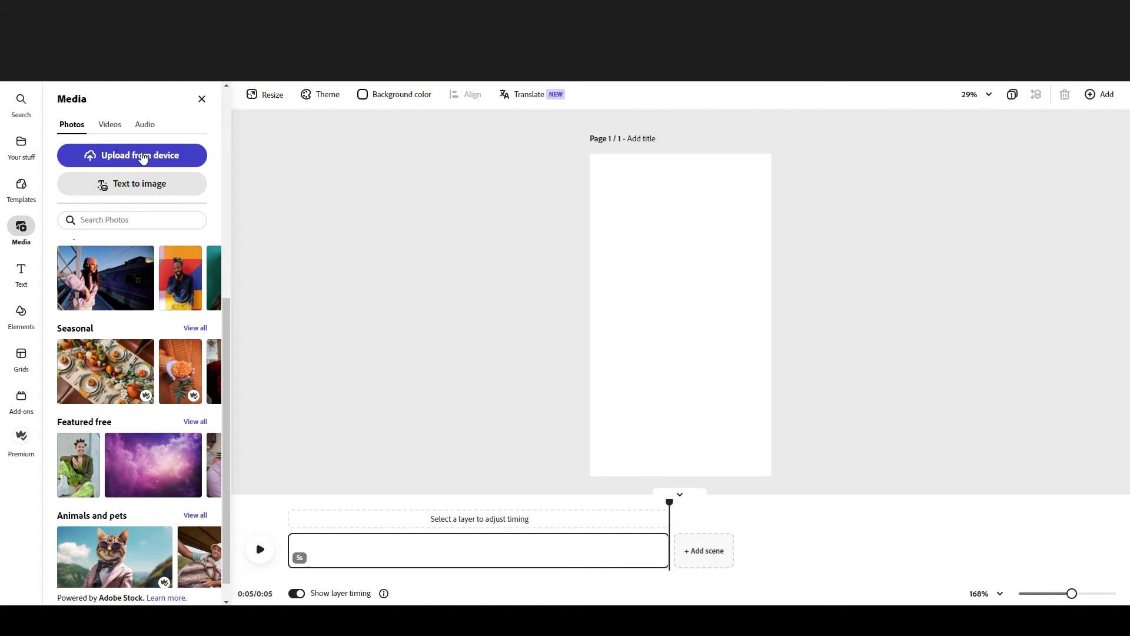
{"action": "left_click", "coordinate": [139, 156]}
{"action": "left_click", "coordinate": [119, 220]}
{"action": "type", "text": "c"}
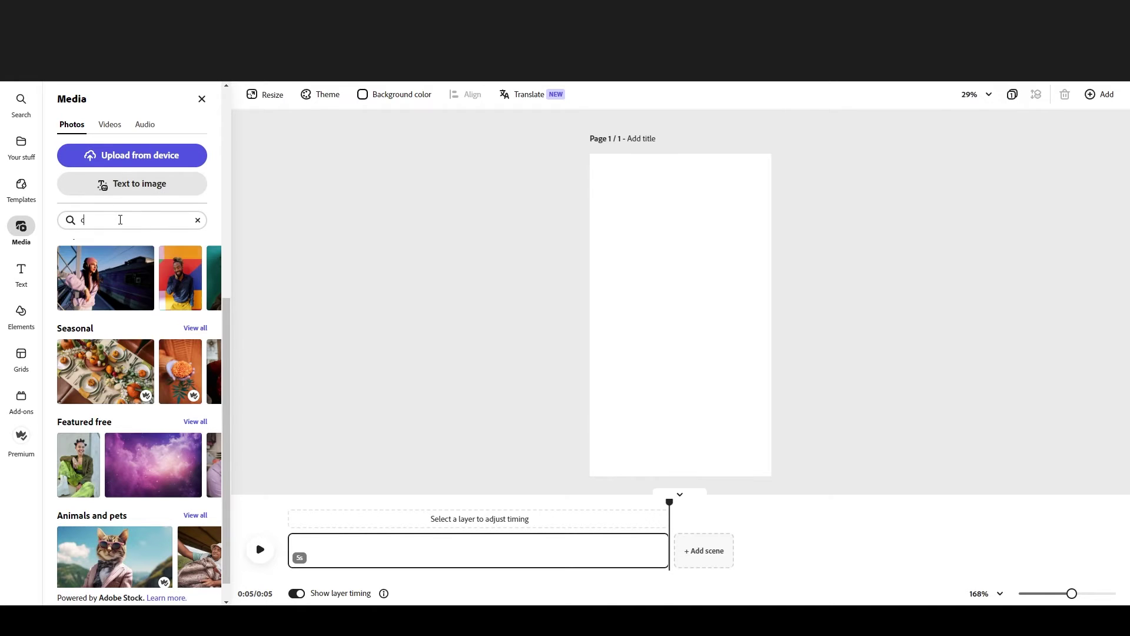
{"action": "type", "text": "hristmas"}
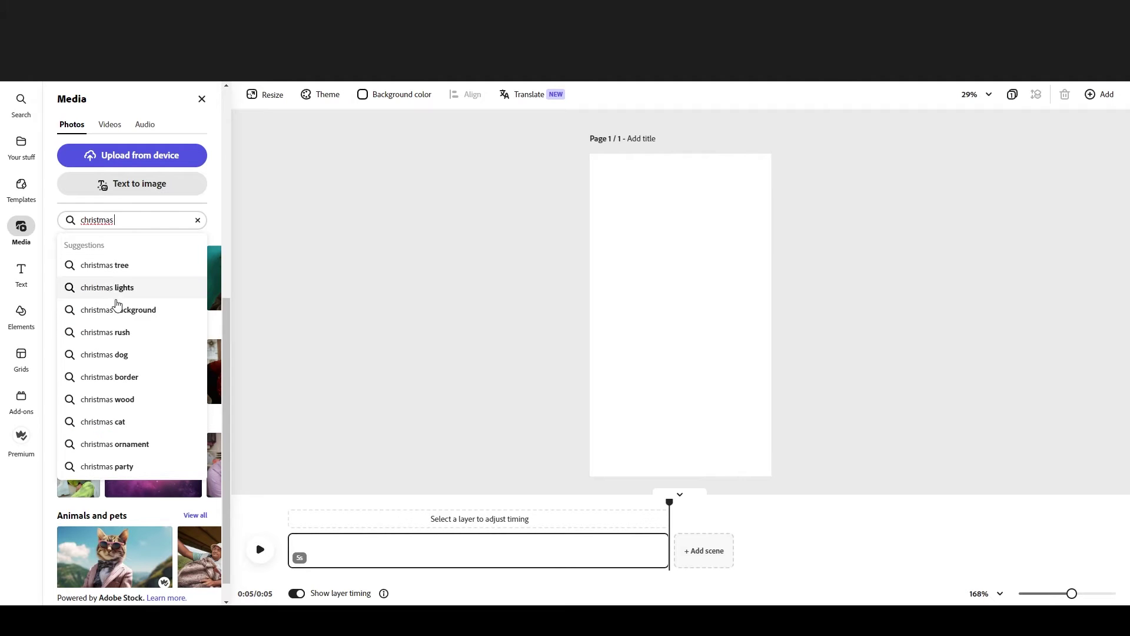
{"action": "left_click", "coordinate": [127, 312]}
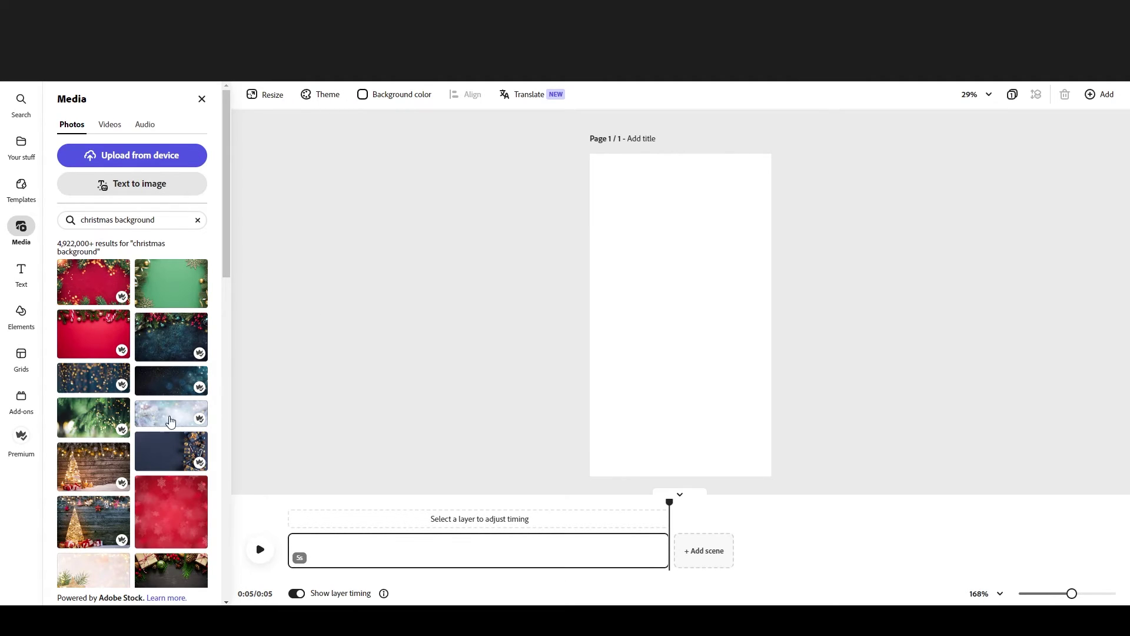
- Insert the light photo with the gold star and pine branches and enlarge it until it covers the whole page
{"action": "scroll", "coordinate": [95, 346], "scroll_direction": "down", "scroll_amount": 4}
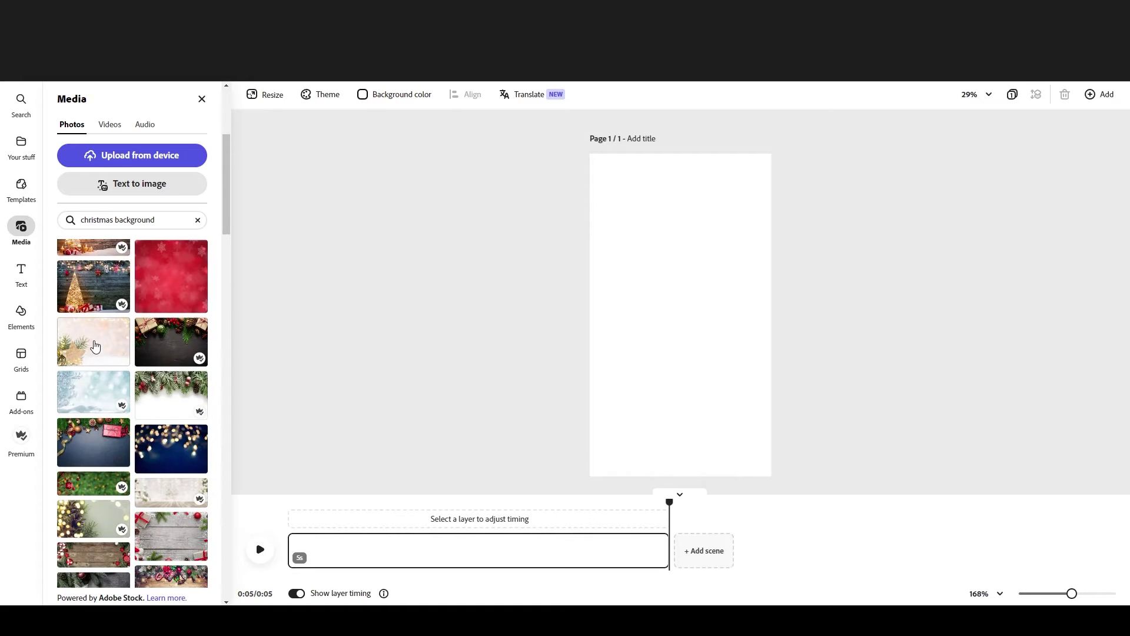
{"action": "left_click", "coordinate": [95, 346]}
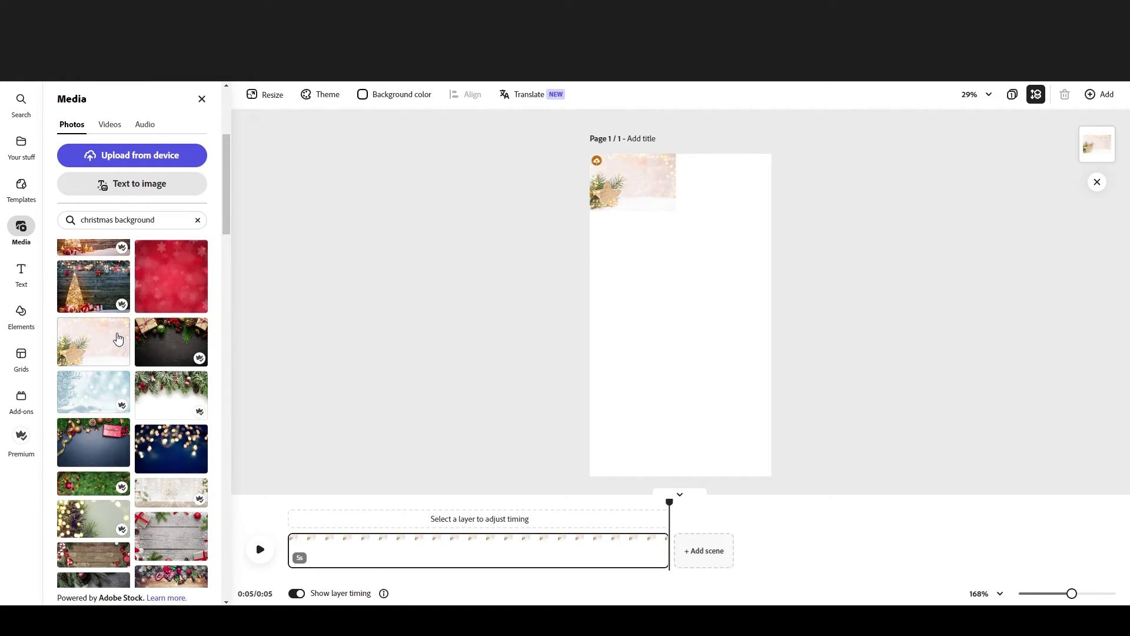
{"action": "left_click", "coordinate": [635, 185]}
{"action": "mouse_move", "coordinate": [640, 185]}
{"action": "left_mouse_down"}
{"action": "mouse_move", "coordinate": [666, 214]}
{"action": "mouse_move", "coordinate": [641, 184]}
{"action": "left_mouse_up"}
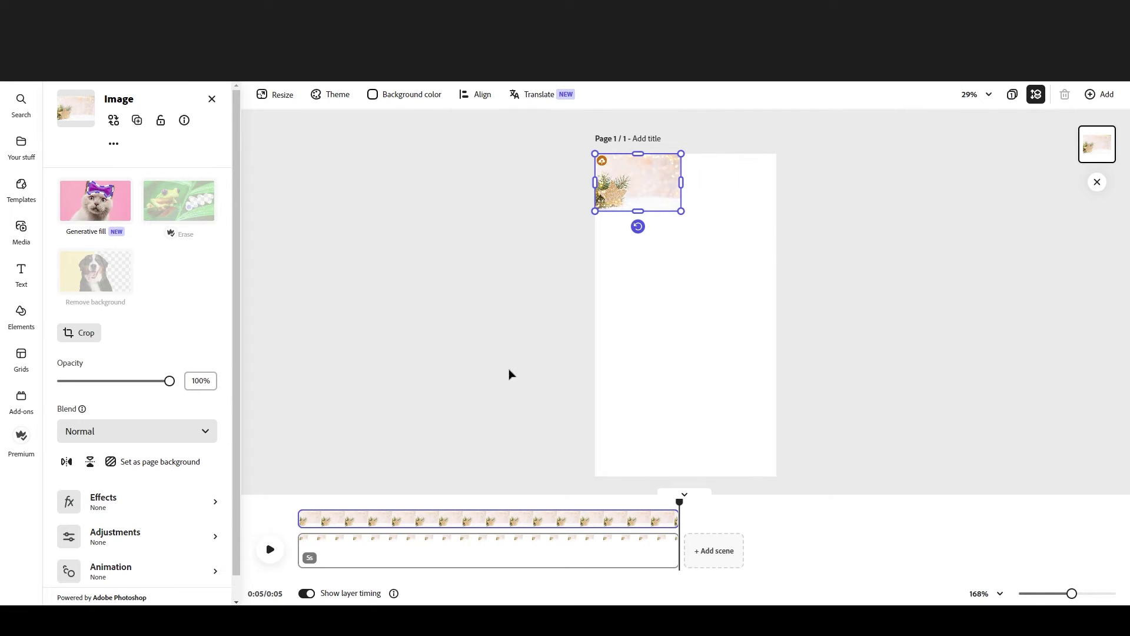
{"action": "left_click_drag", "start_coordinate": [683, 213], "coordinate": [1067, 495]}
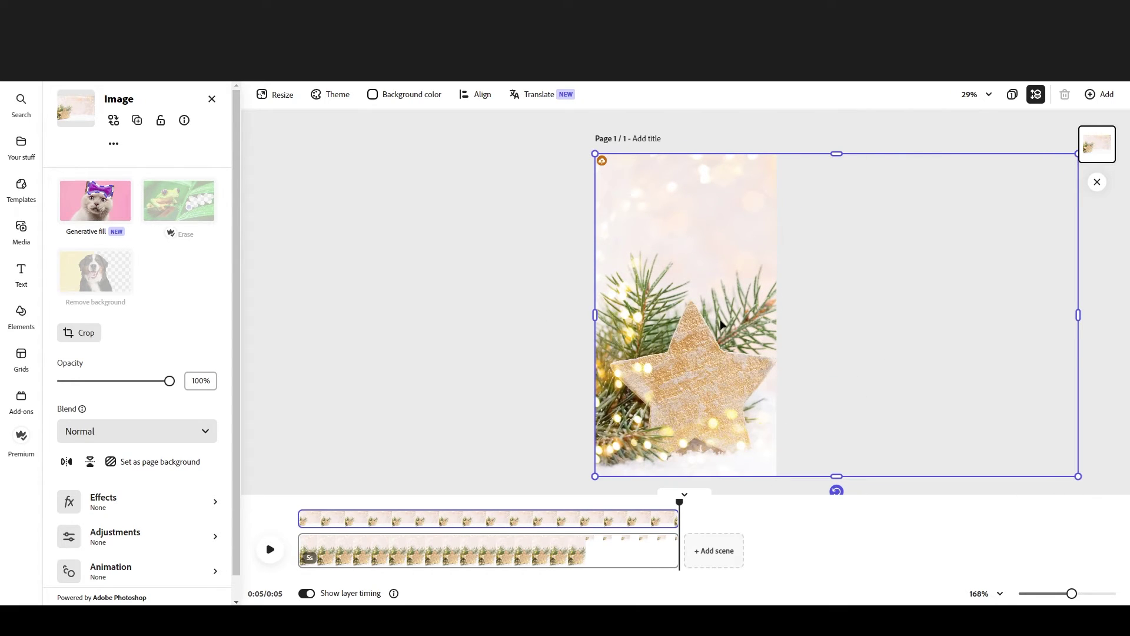
{"action": "left_click_drag", "start_coordinate": [719, 321], "coordinate": [719, 321]}
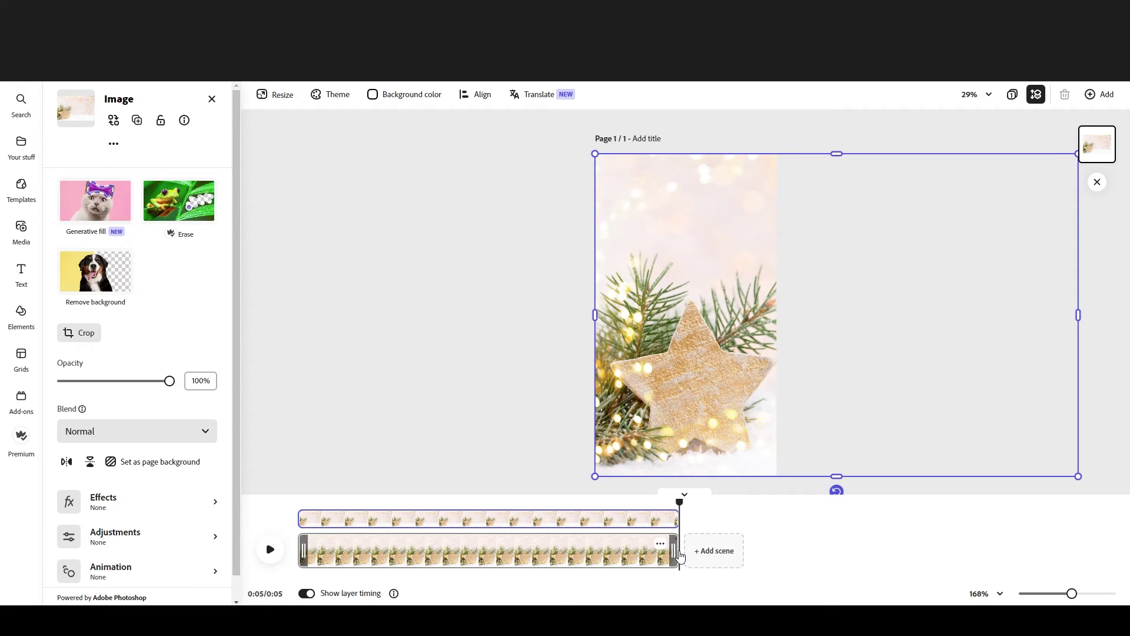
- Shorten the scene on the timeline to 4 s
{"action": "left_click_drag", "start_coordinate": [676, 549], "coordinate": [600, 548]}
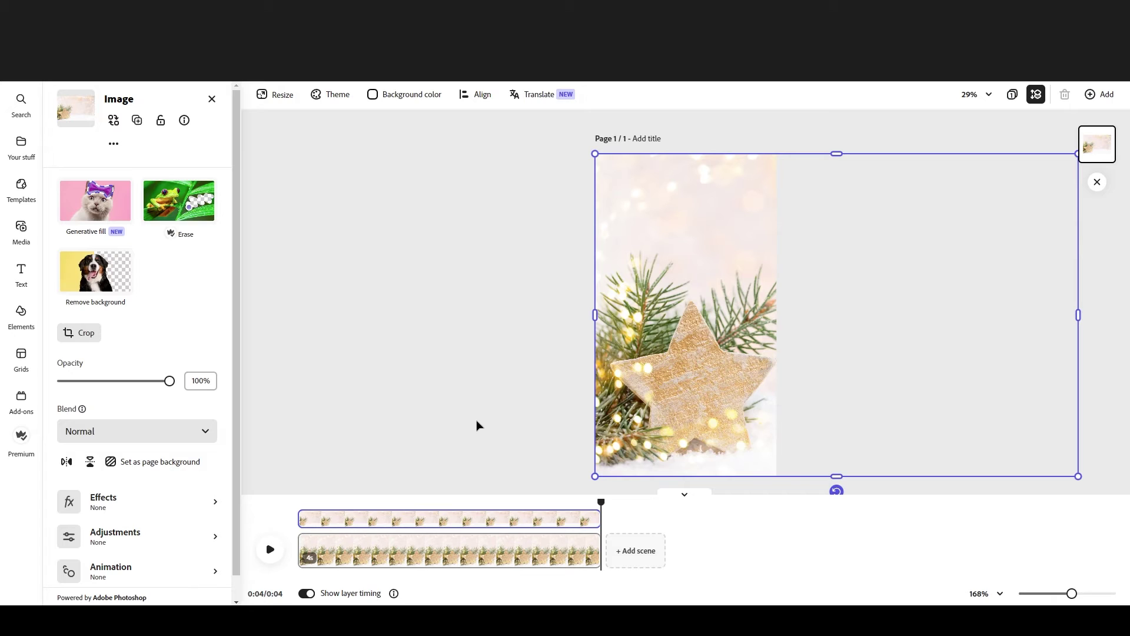
- Add a text box reading "Happy New Year" and place it in the upper part of the page
{"action": "left_click", "coordinate": [21, 278]}
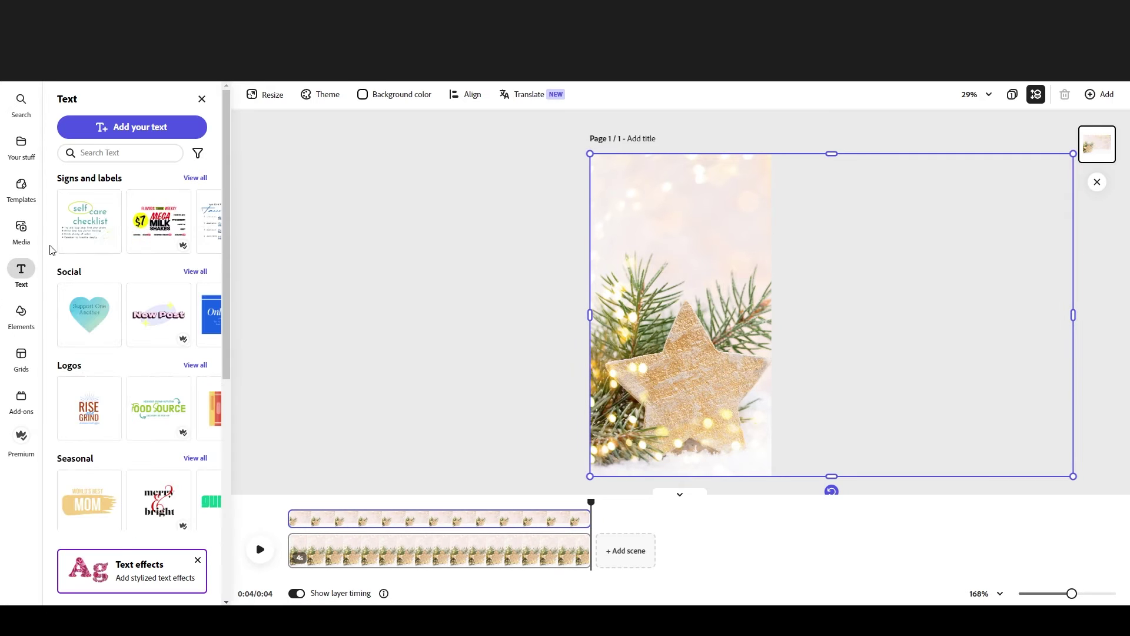
{"action": "left_click", "coordinate": [125, 132]}
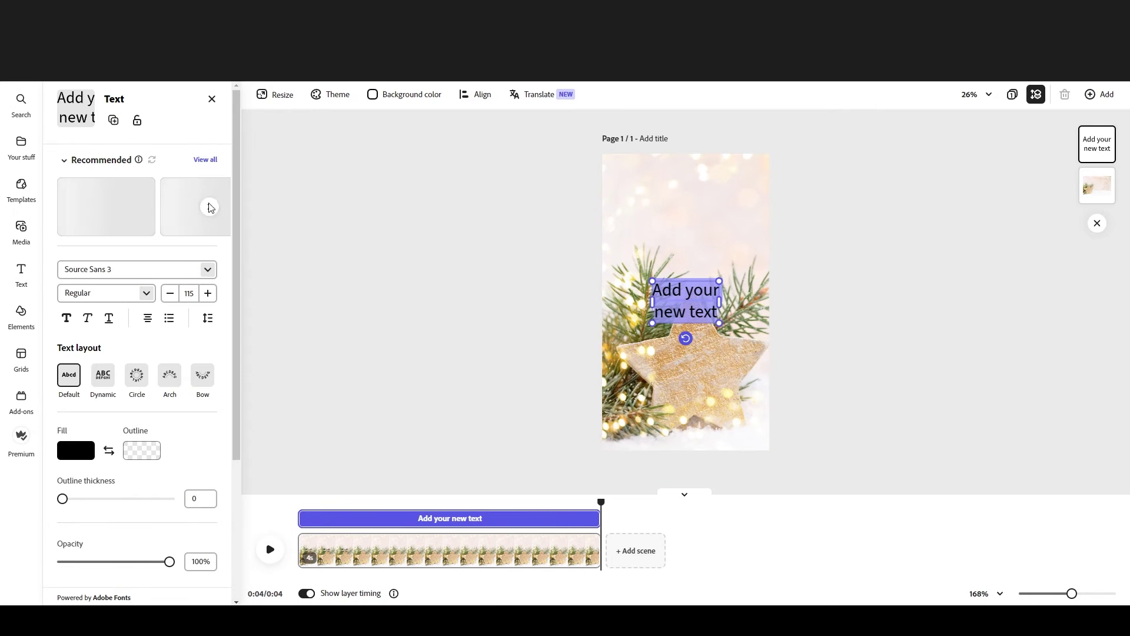
{"action": "left_click", "coordinate": [661, 285]}
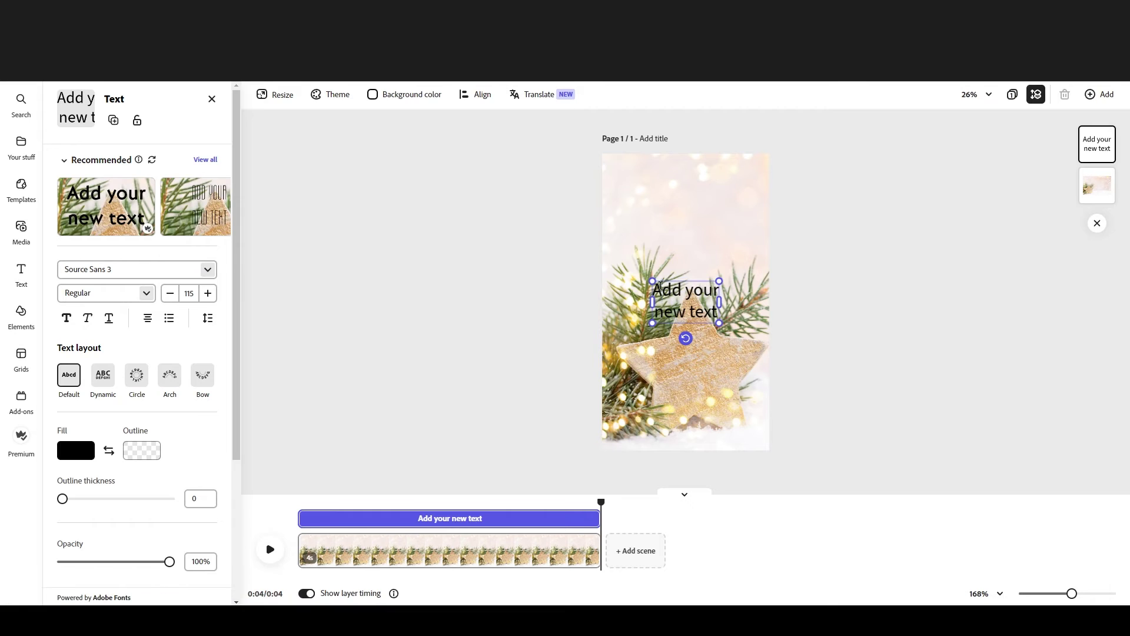
{"action": "key", "text": "BackSpace"}
{"action": "type", "text": "Happy New Year"}
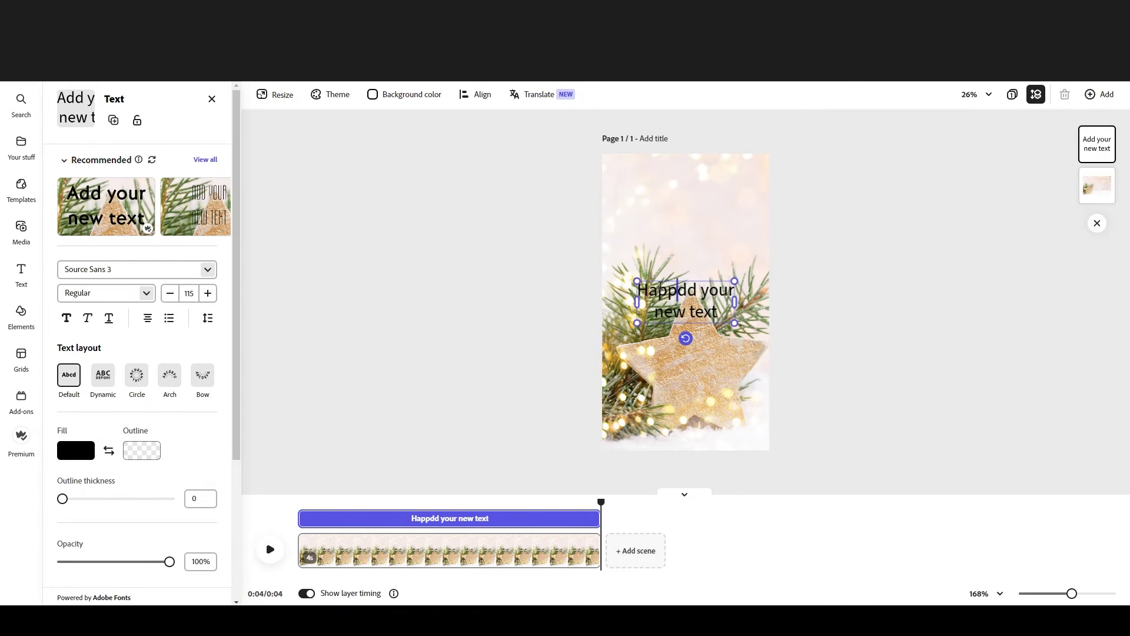
{"action": "key", "text": "Delete"}
{"action": "key", "text": "Delete"}
{"action": "key", "text": "Delete"}
{"action": "key", "text": "Delete"}
{"action": "key", "text": "Delete"}
{"action": "key", "text": "Delete"}
{"action": "key", "text": "Delete"}
{"action": "key", "text": "Delete"}
{"action": "key", "text": "Delete"}
{"action": "key", "text": "Delete"}
{"action": "key", "text": "Delete"}
{"action": "key", "text": "Delete"}
{"action": "key", "text": "Delete"}
{"action": "key", "text": "Delete"}
{"action": "key", "text": "Delete"}
{"action": "key", "text": "Delete"}
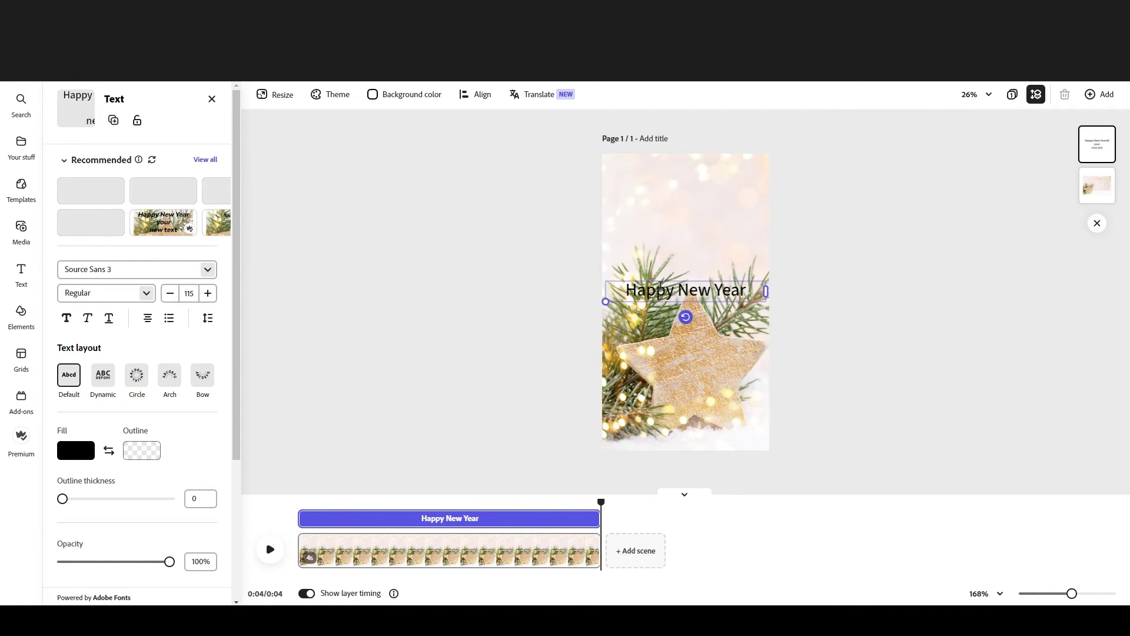
{"action": "key", "text": "Escape"}
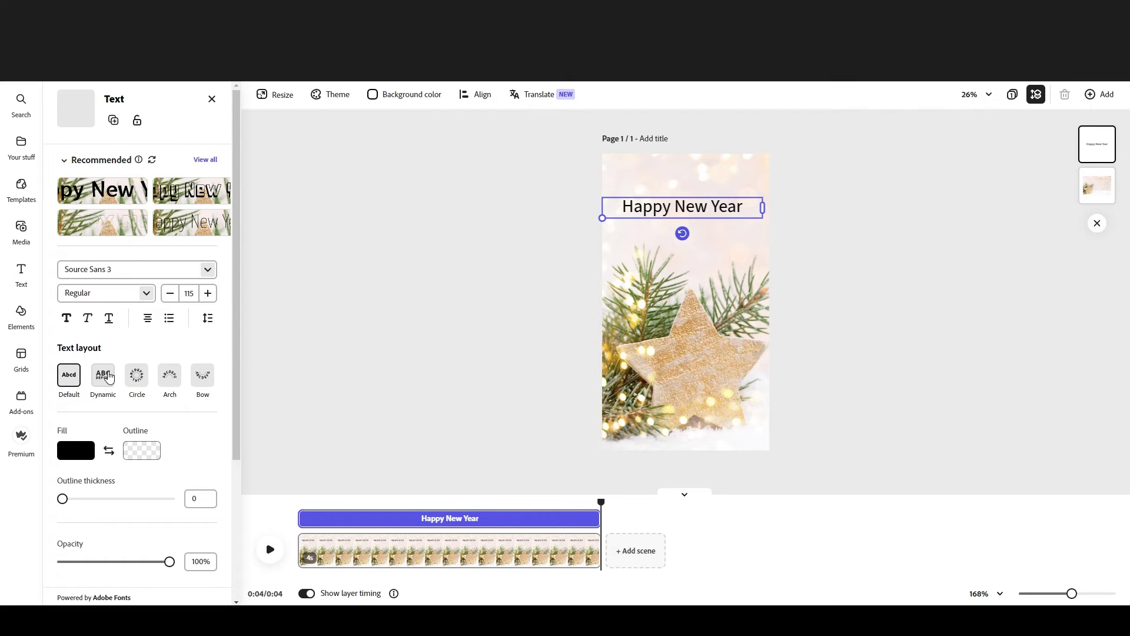
- Apply the Dynamic text layout to the title and break it so that NEW YEAR sits on a second line
{"action": "left_click", "coordinate": [103, 375]}
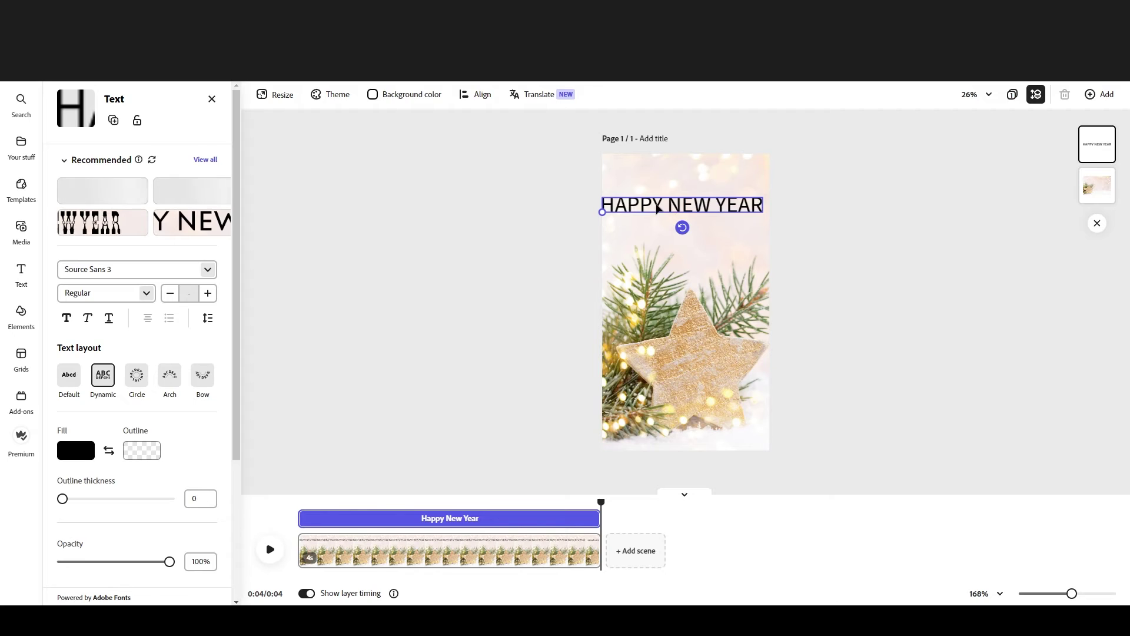
{"action": "double_click", "coordinate": [674, 207]}
{"action": "left_click", "coordinate": [669, 205]}
{"action": "key", "text": "Return"}
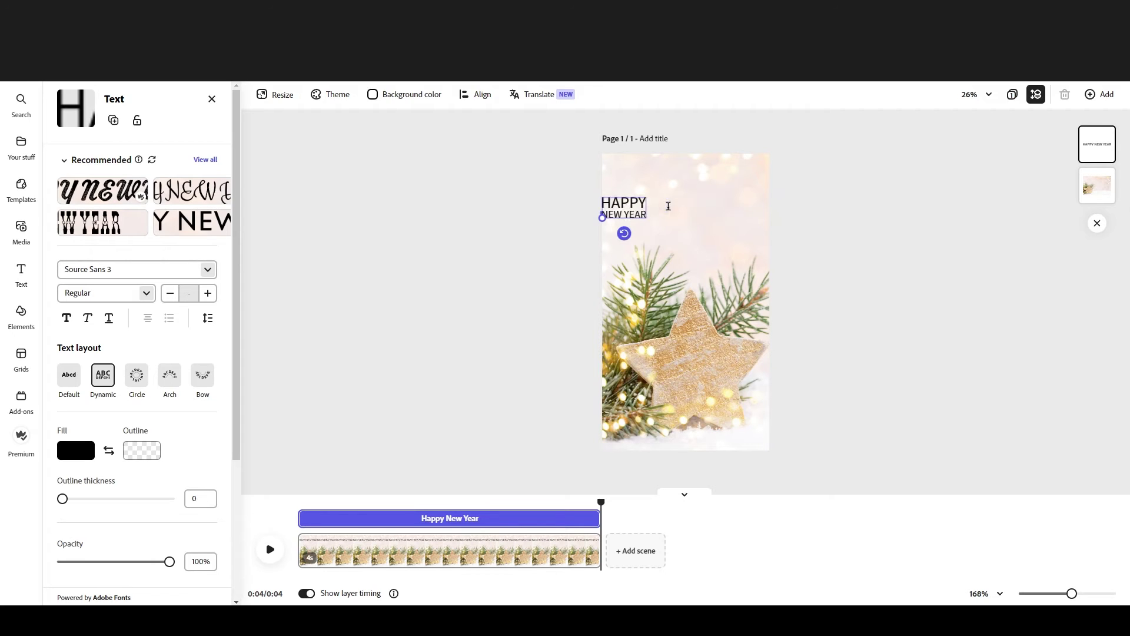
- Enlarge the title to span most of the page's upper width, in the Asphalt BlackCondensed font
{"action": "left_click_drag", "start_coordinate": [641, 220], "coordinate": [707, 221]}
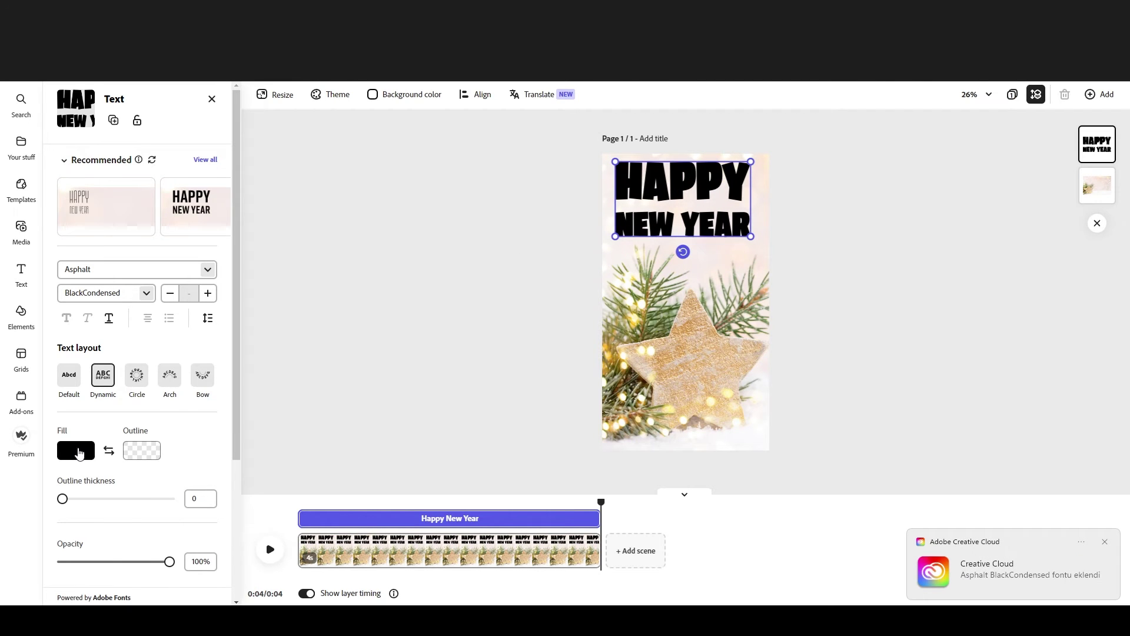
- Change the fill colour of the HAPPY NEW YEAR title to the medium red swatch
{"action": "left_click", "coordinate": [80, 452]}
{"action": "left_click", "coordinate": [147, 563]}
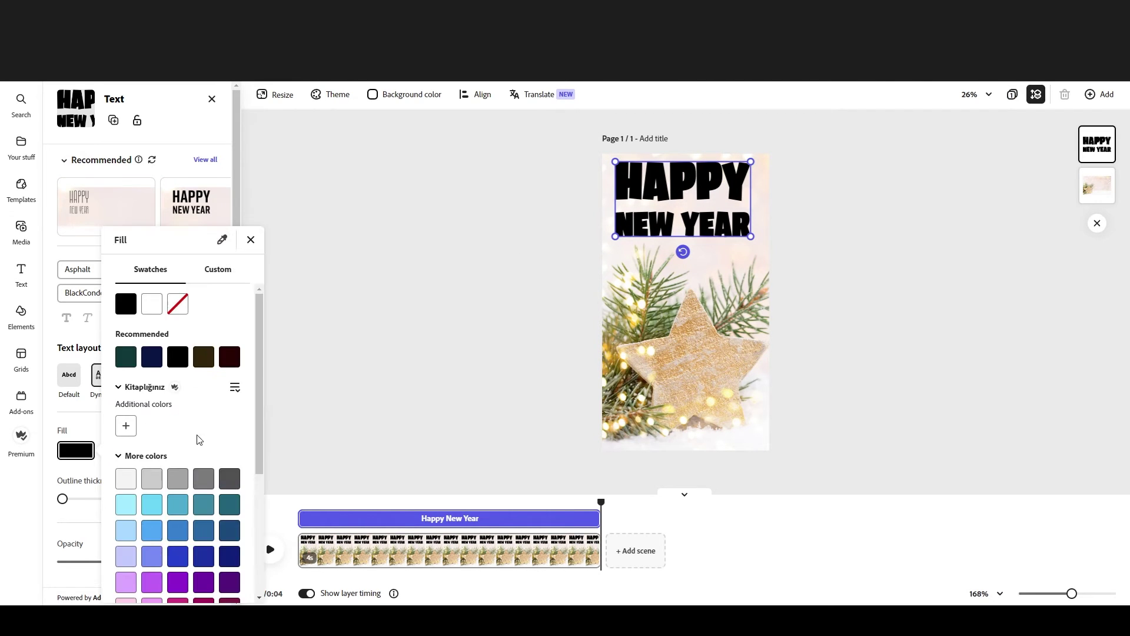
{"action": "scroll", "coordinate": [200, 436], "scroll_direction": "down", "scroll_amount": 3}
{"action": "left_click", "coordinate": [171, 425]}
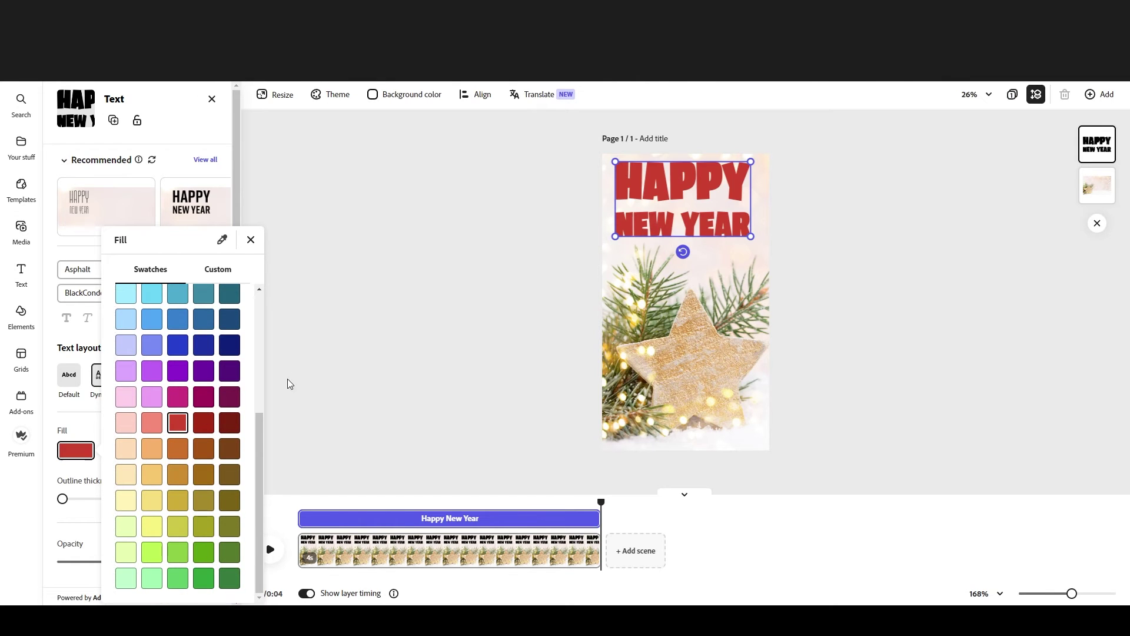
{"action": "left_click", "coordinate": [374, 334]}
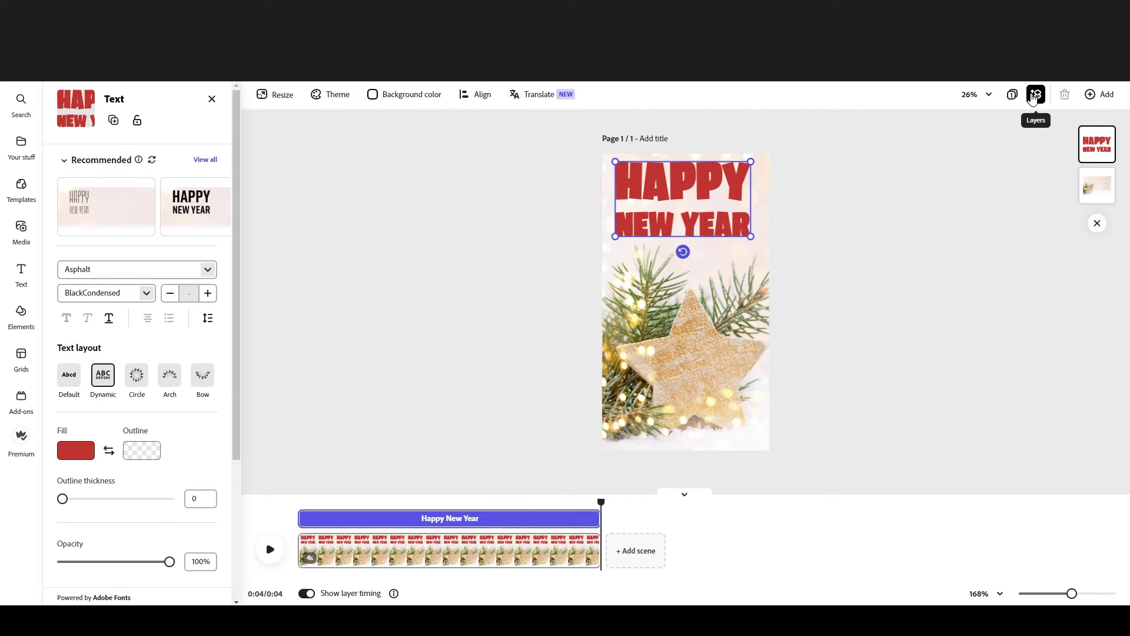
- Examine the In, Looping and Out animations available for the HAPPY NEW YEAR title
{"action": "left_click", "coordinate": [993, 235]}
{"action": "left_click", "coordinate": [1097, 144]}
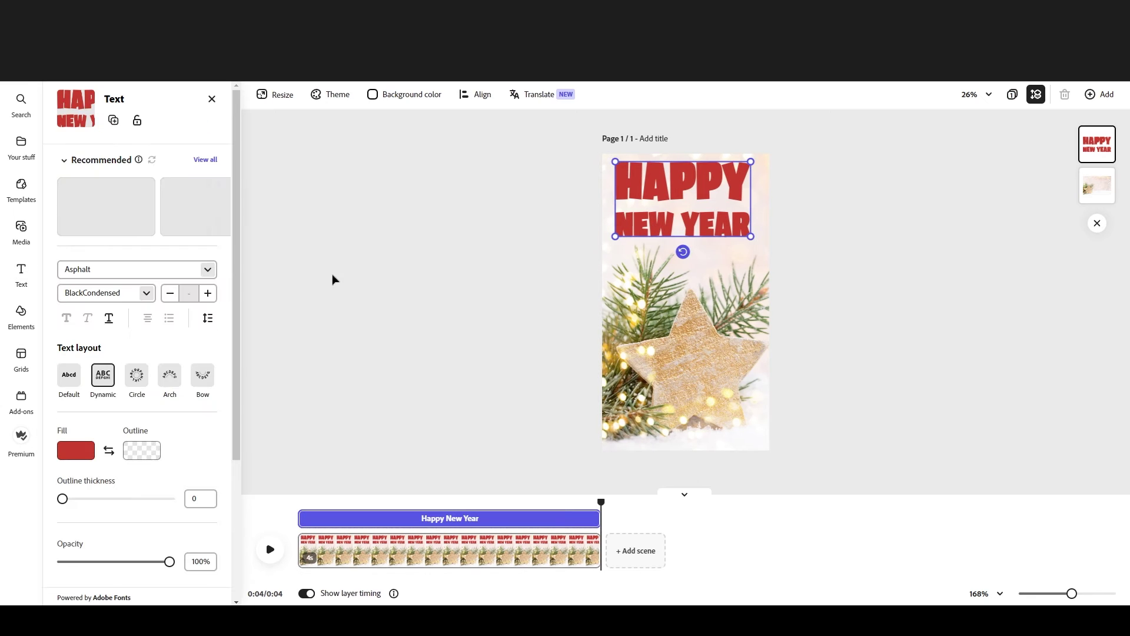
{"action": "scroll", "coordinate": [158, 386], "scroll_direction": "down", "scroll_amount": 3}
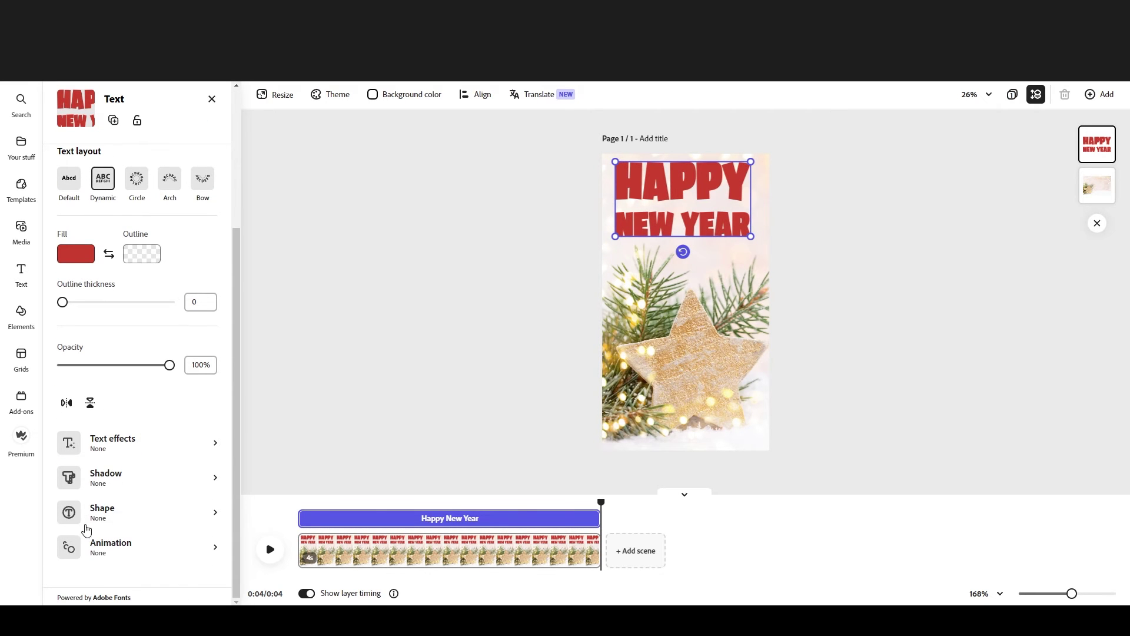
{"action": "left_click", "coordinate": [107, 547]}
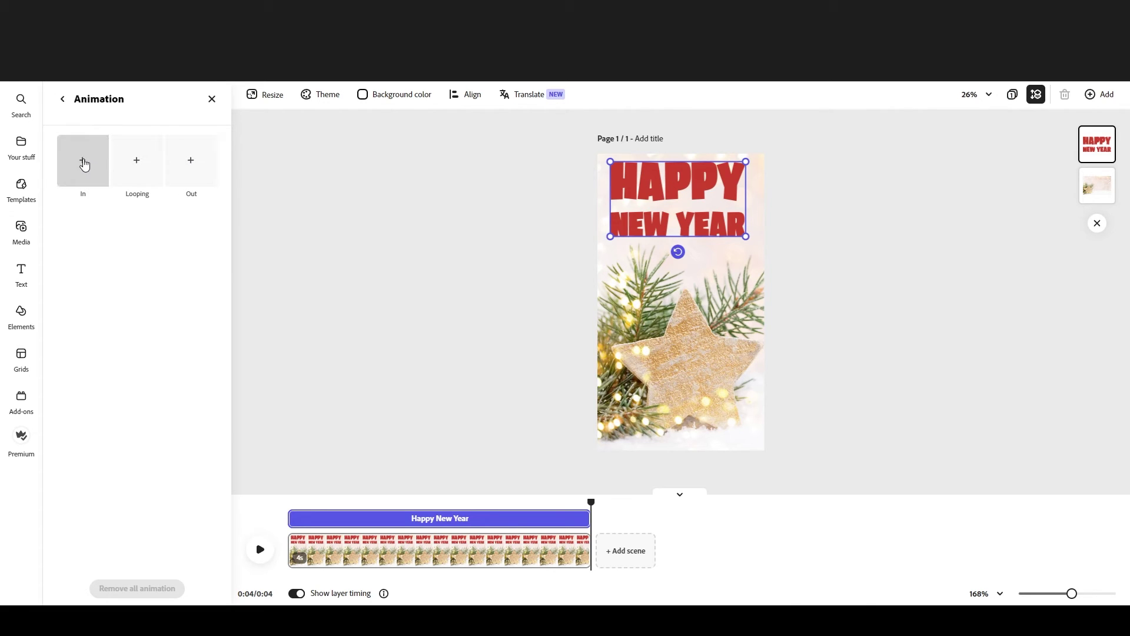
{"action": "left_click", "coordinate": [82, 160]}
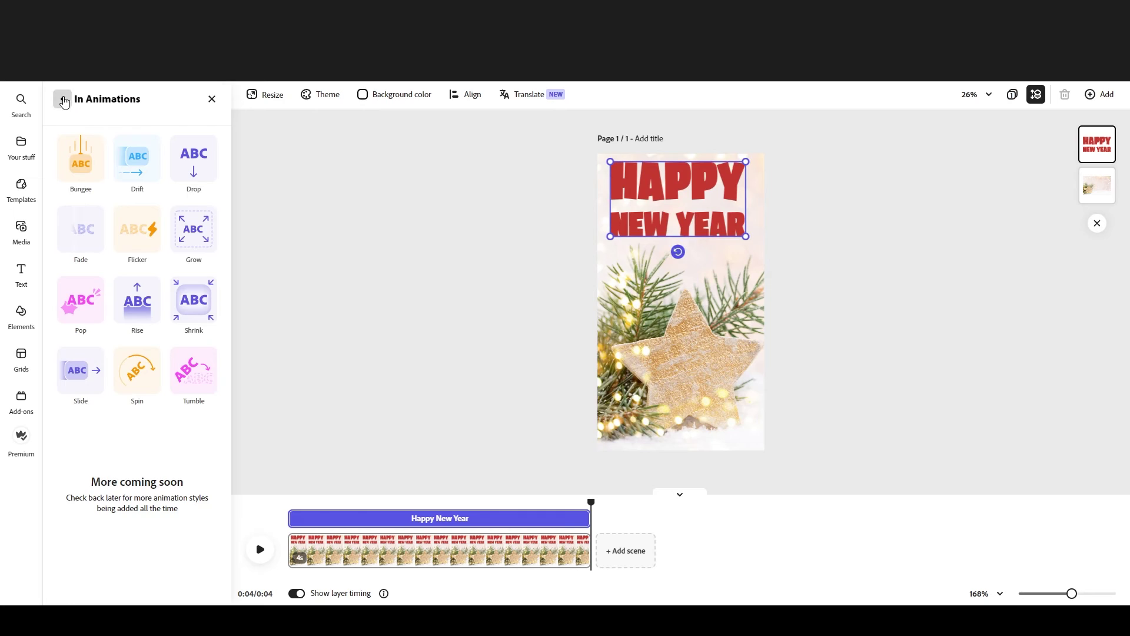
{"action": "left_click", "coordinate": [62, 100]}
{"action": "left_click", "coordinate": [135, 160]}
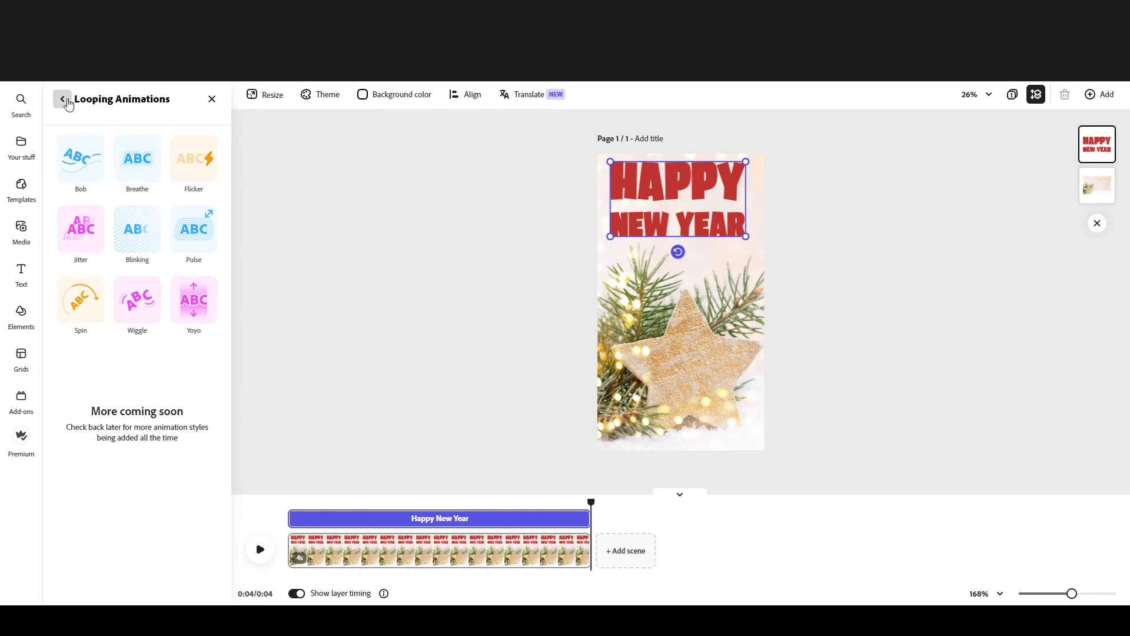
{"action": "left_click", "coordinate": [64, 100]}
{"action": "left_click", "coordinate": [196, 169]}
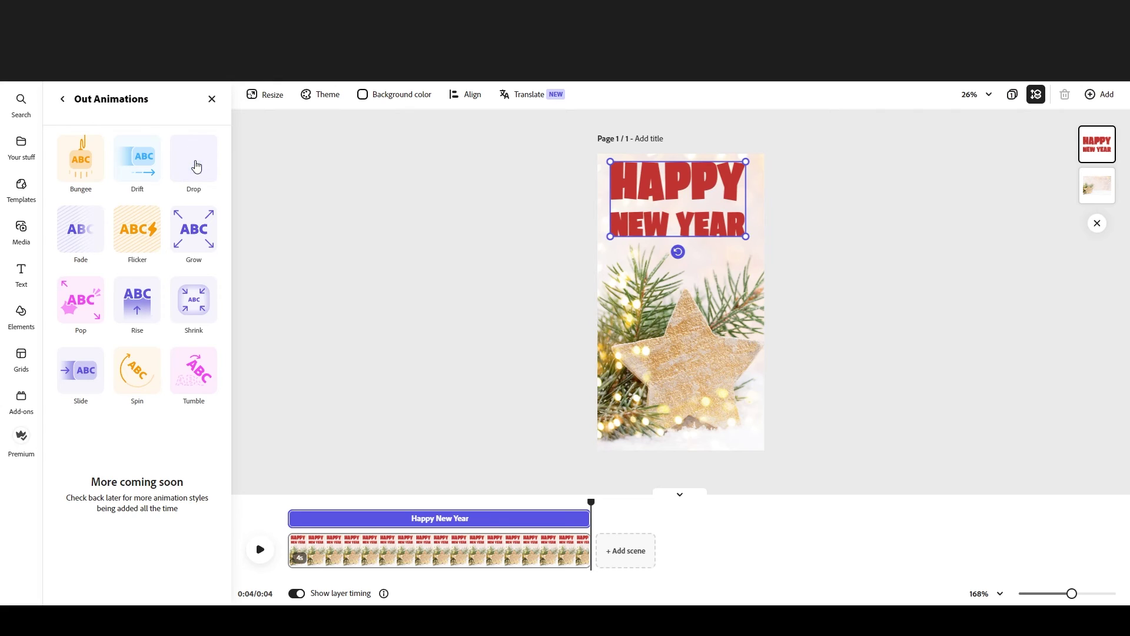
- Try the Pop out animation on the title with a duration of 0.66 s and an intensity of 41, and remove it
{"action": "left_click", "coordinate": [90, 299]}
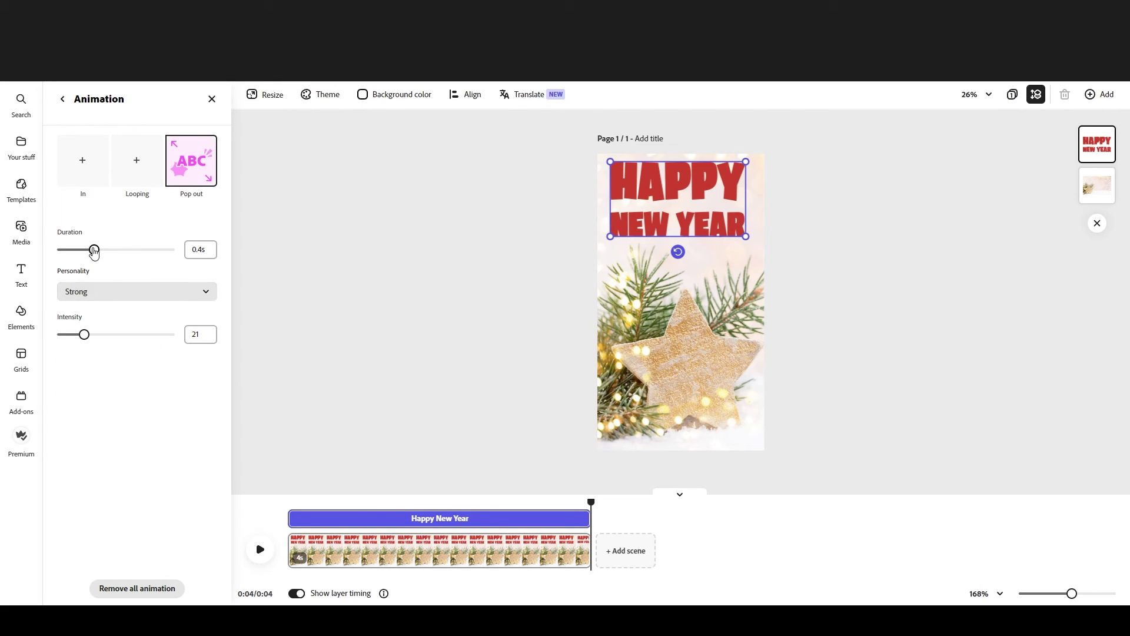
{"action": "left_click_drag", "start_coordinate": [94, 250], "coordinate": [127, 250]}
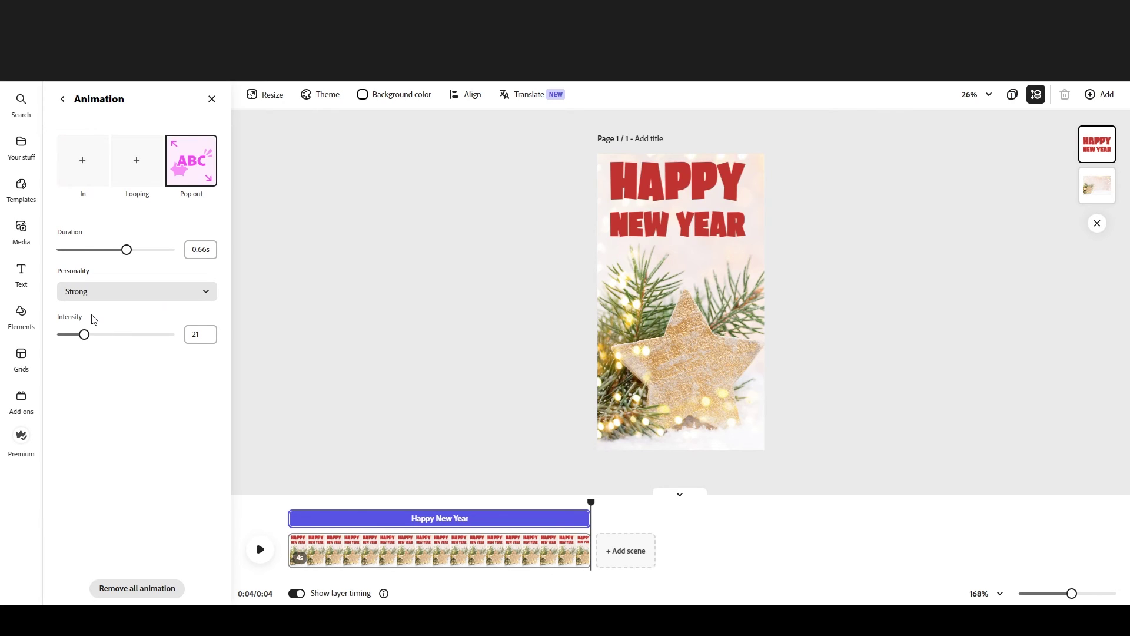
{"action": "left_click_drag", "start_coordinate": [85, 335], "coordinate": [116, 338]}
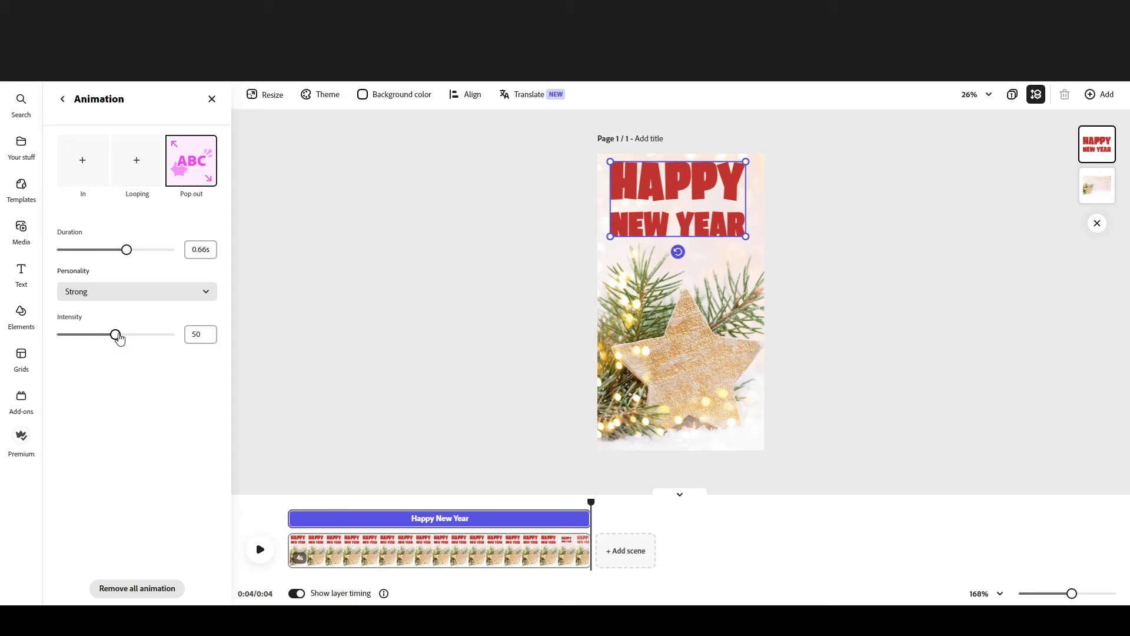
{"action": "left_click_drag", "start_coordinate": [117, 336], "coordinate": [106, 336]}
{"action": "mouse_move", "coordinate": [191, 167]}
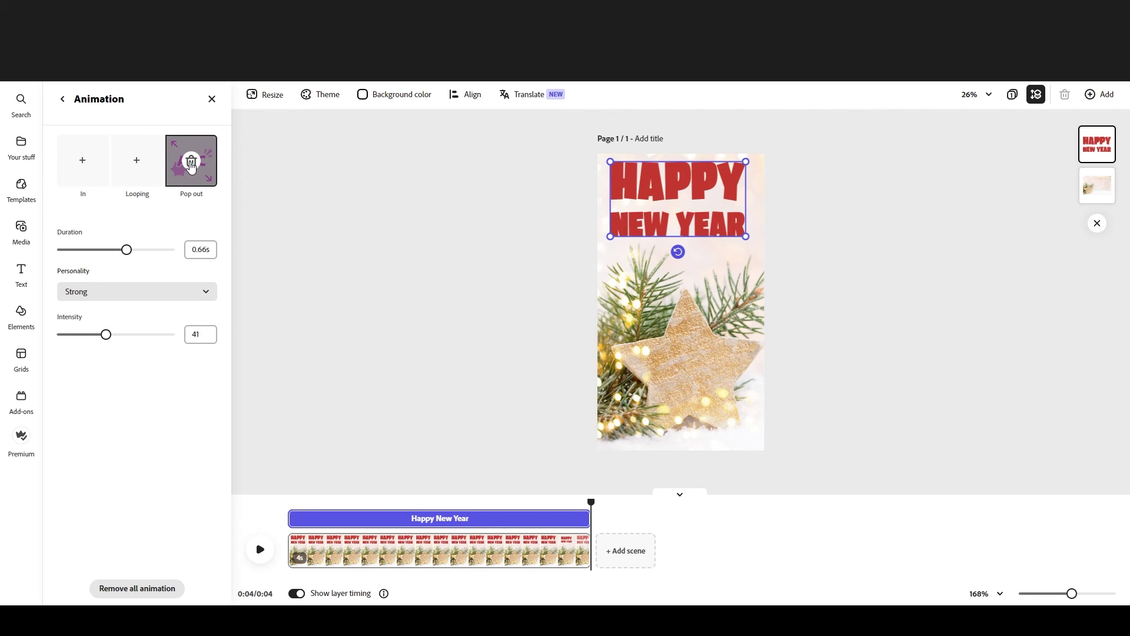
{"action": "left_click", "coordinate": [191, 163]}
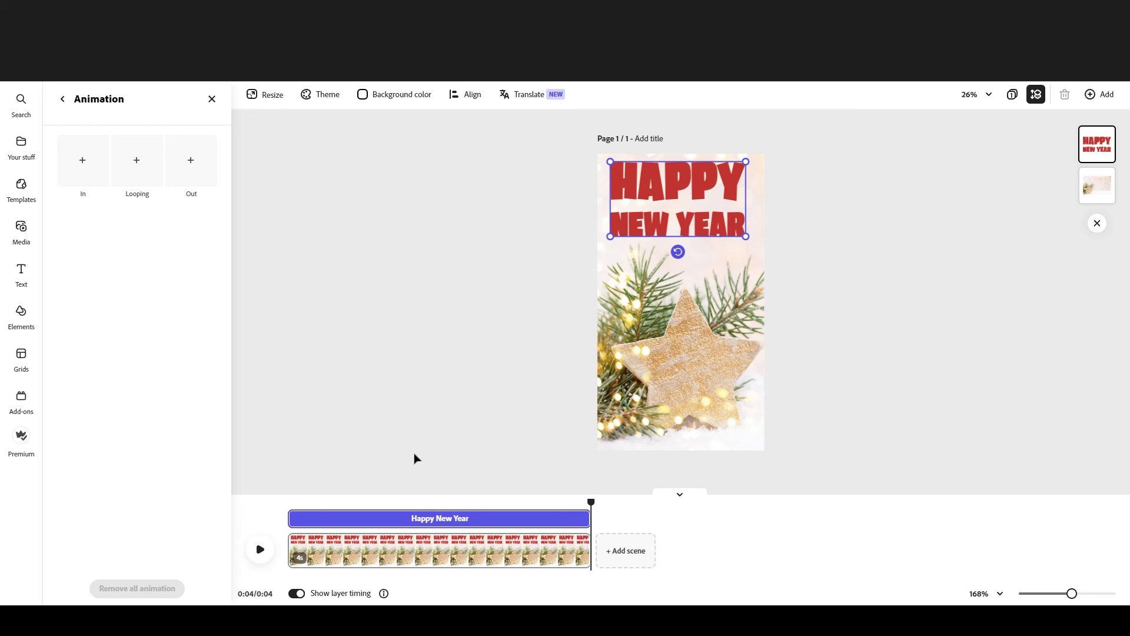
- Apply the Pop out animation to the title with its default settings and deselect the title
{"action": "left_click", "coordinate": [194, 169]}
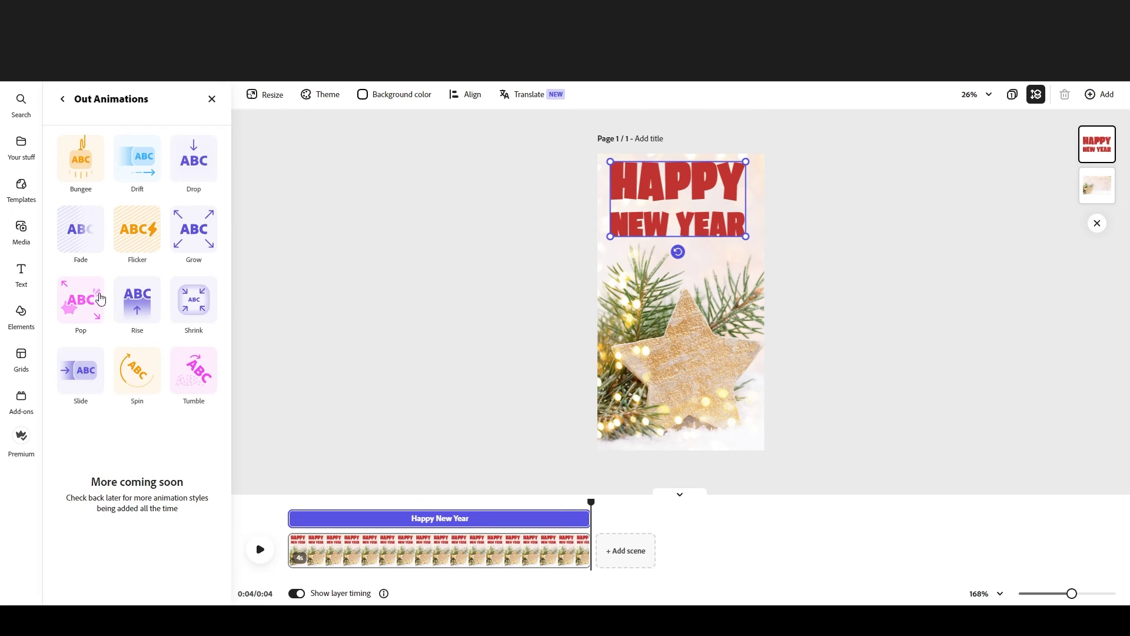
{"action": "left_click", "coordinate": [84, 308]}
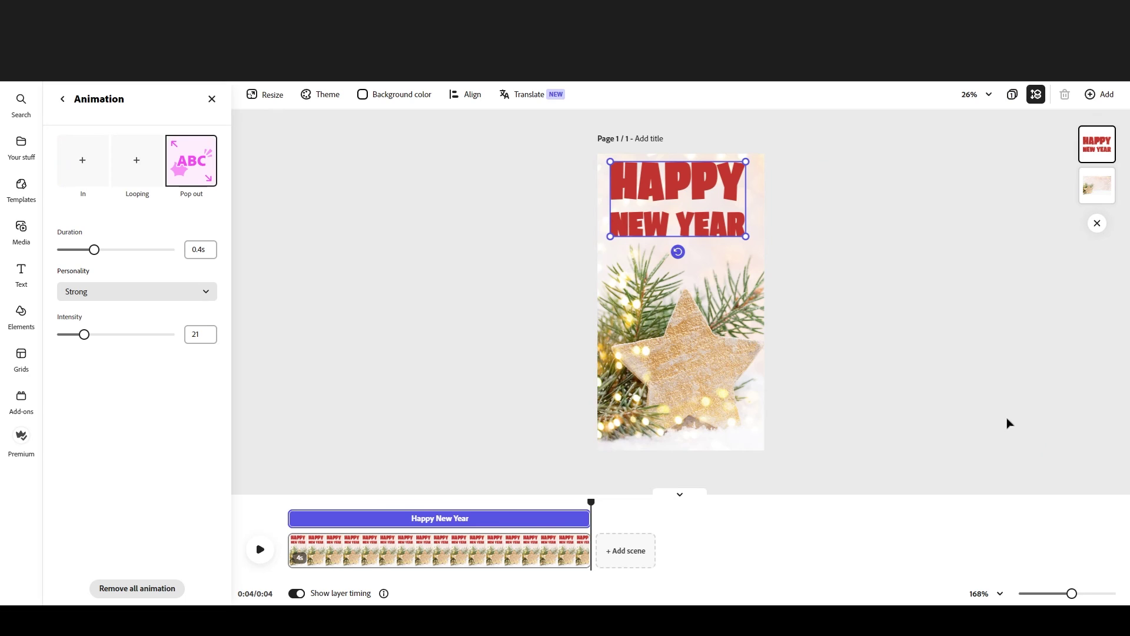
{"action": "left_click", "coordinate": [945, 326]}
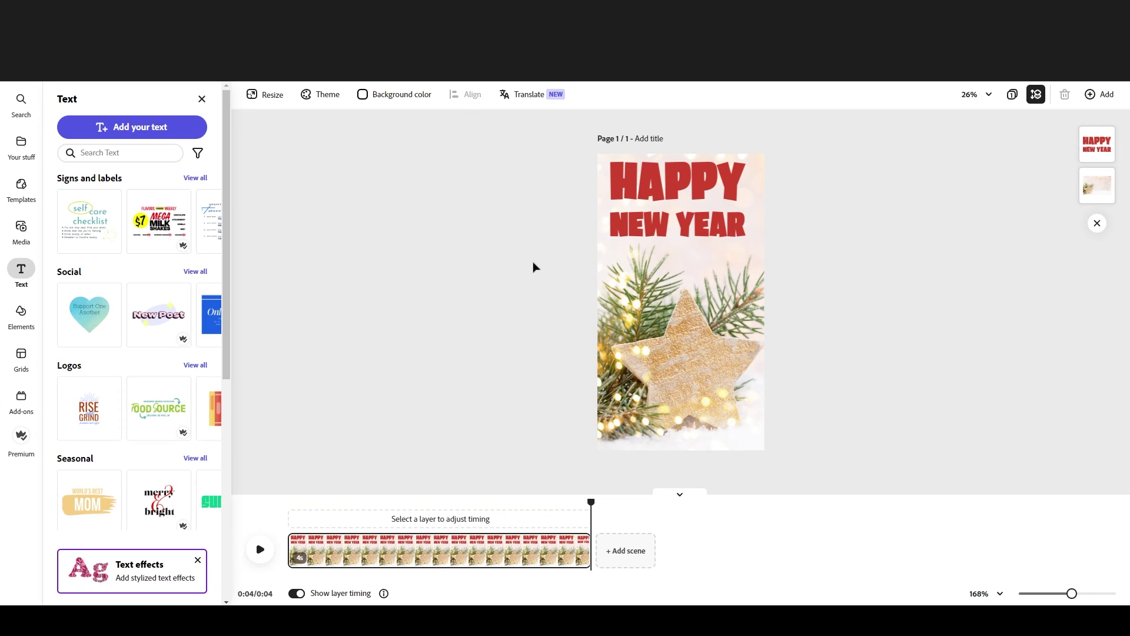
- Reselect the title and trim the start of its timeline clip so that it lasts 2.1 s
{"action": "left_click", "coordinate": [698, 357]}
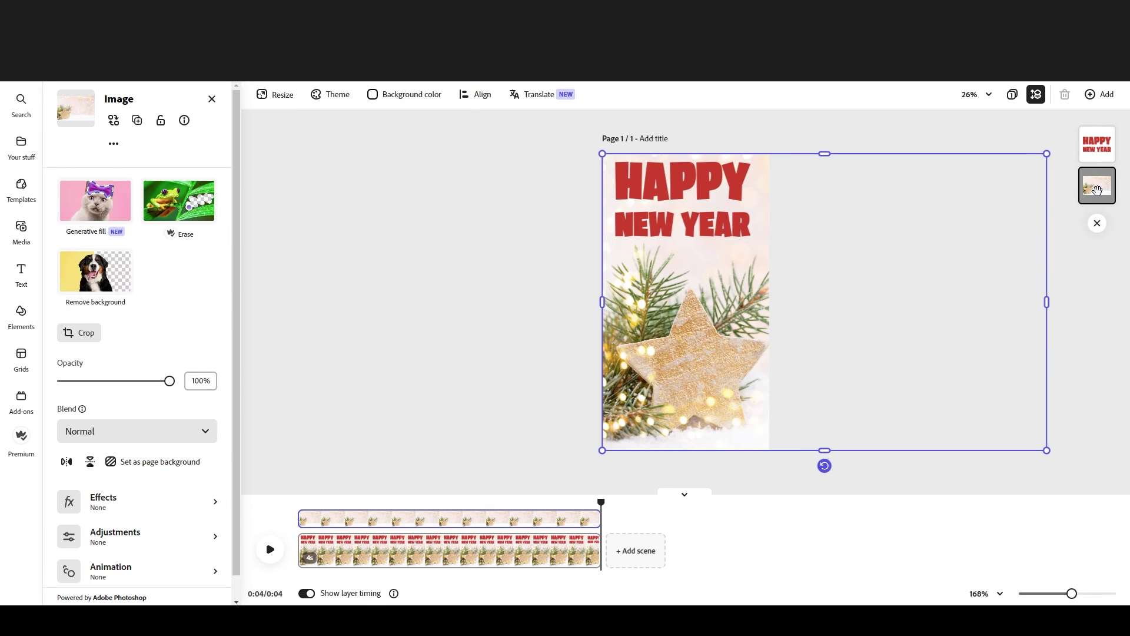
{"action": "left_click", "coordinate": [1098, 145]}
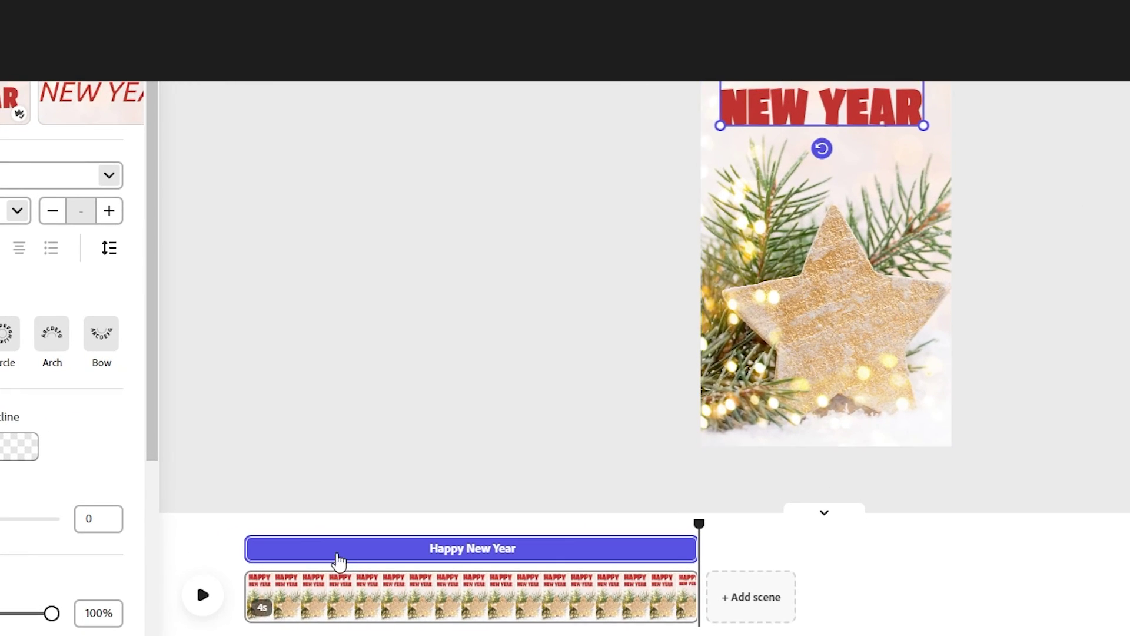
{"action": "mouse_move", "coordinate": [246, 545]}
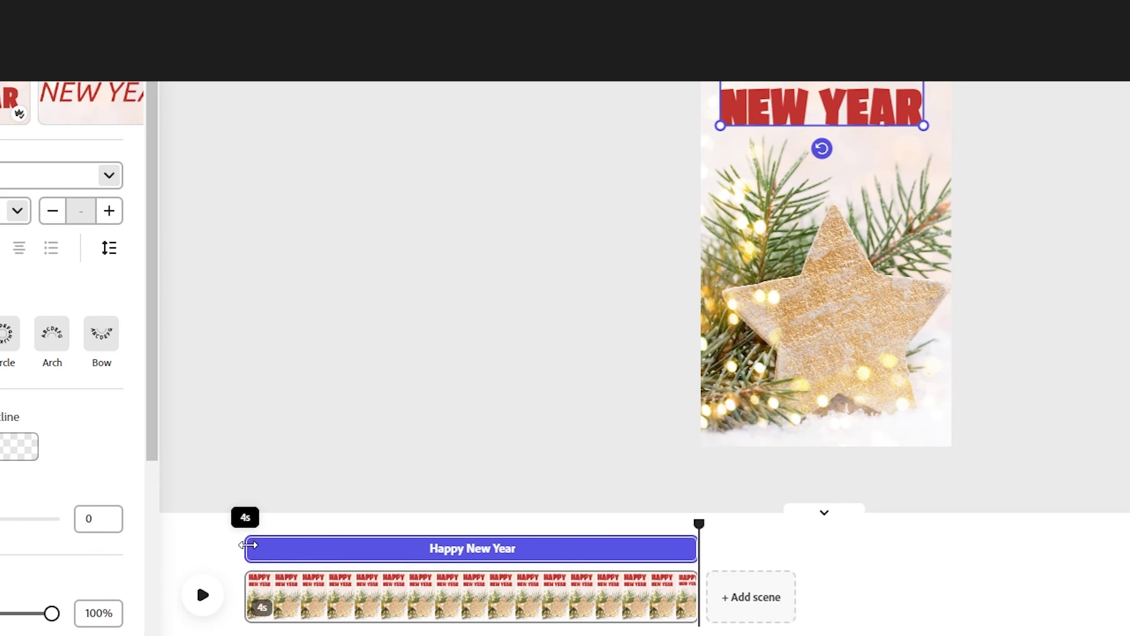
{"action": "left_click_drag", "start_coordinate": [247, 545], "coordinate": [458, 548]}
- Try trimming the end of the title's timeline clip to a 2 s duration, and extend it back to the scene's end
{"action": "mouse_move", "coordinate": [697, 550]}
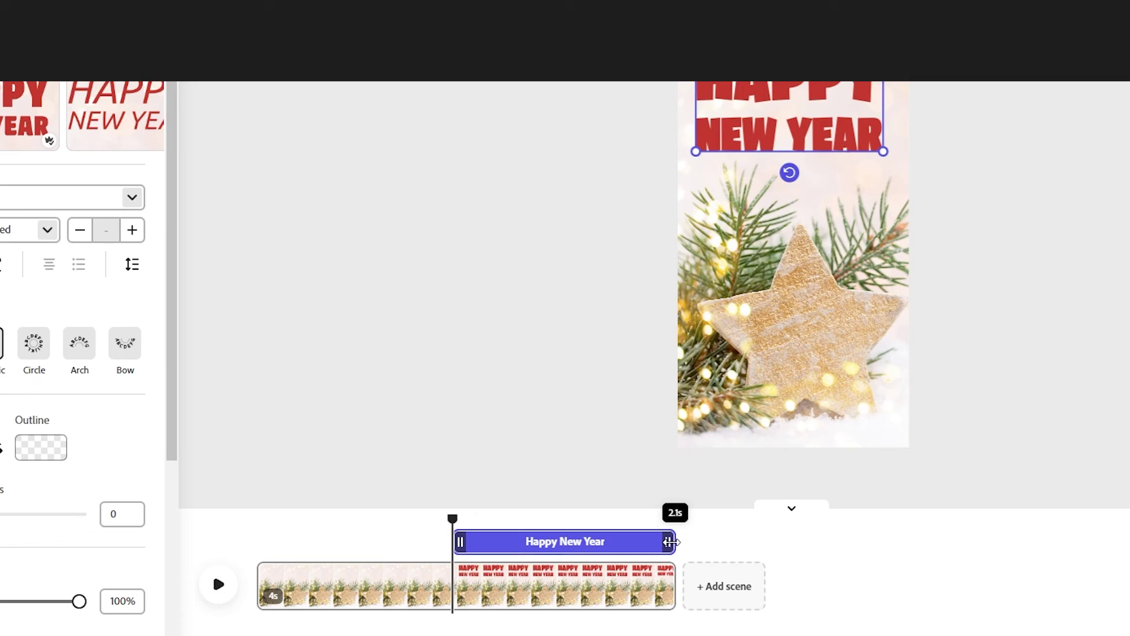
{"action": "mouse_move", "coordinate": [671, 542]}
{"action": "left_mouse_down"}
{"action": "mouse_move", "coordinate": [591, 542]}
{"action": "mouse_move", "coordinate": [658, 547]}
{"action": "left_mouse_up"}
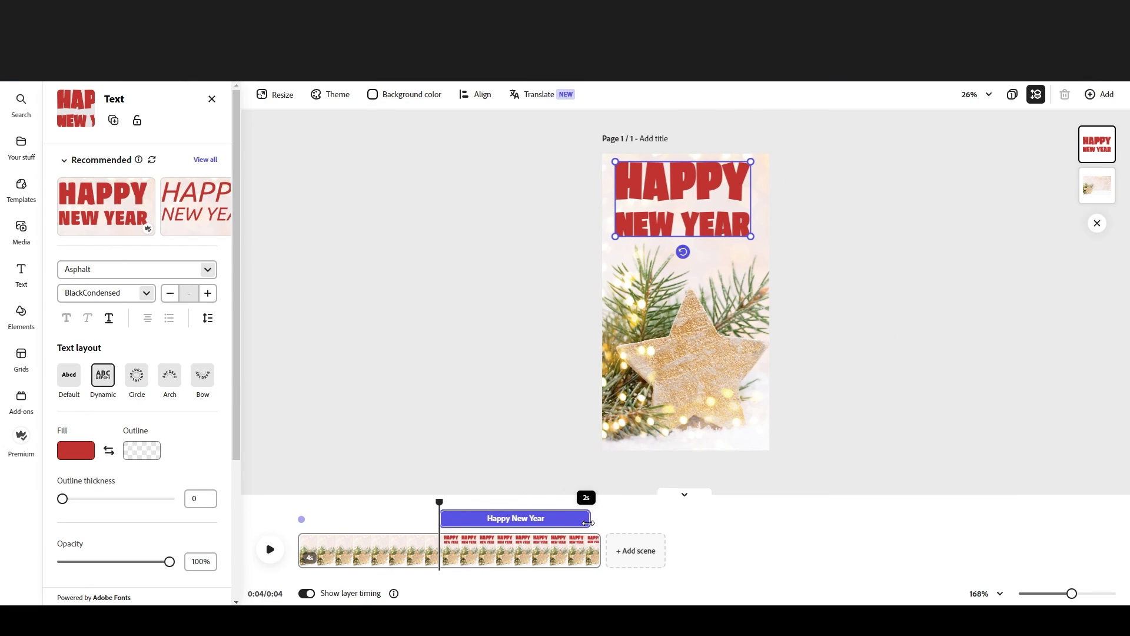
{"action": "left_click_drag", "start_coordinate": [587, 523], "coordinate": [599, 522]}
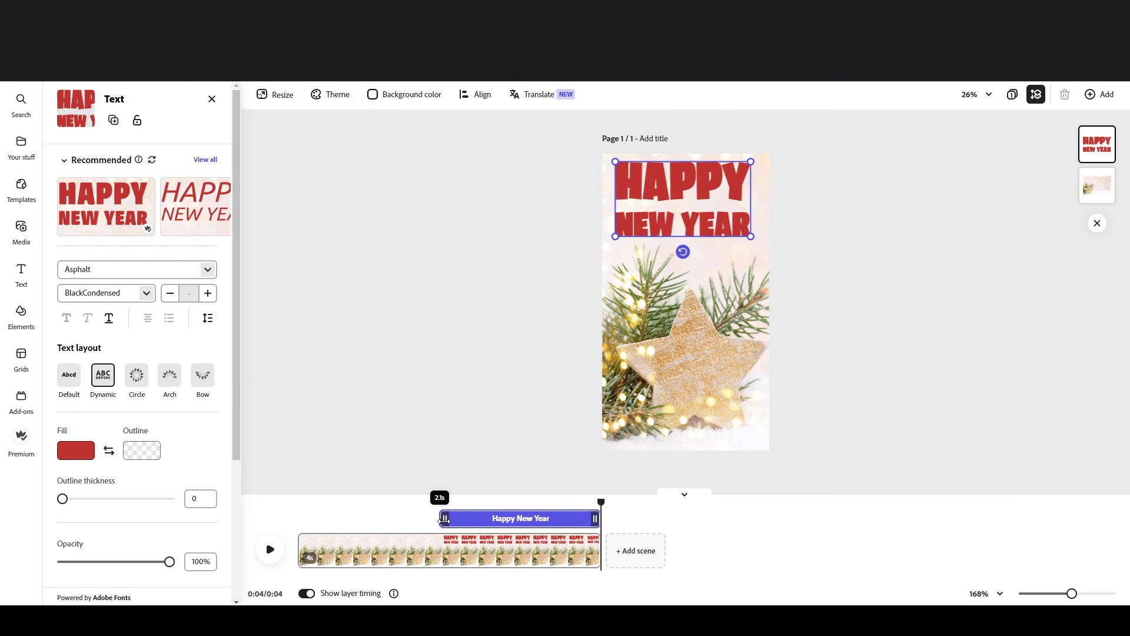
- Extend the title's clip so it starts a little over a third of the way into the scene, and play the scene
{"action": "left_click_drag", "start_coordinate": [444, 519], "coordinate": [298, 502]}
{"action": "left_click", "coordinate": [270, 549]}
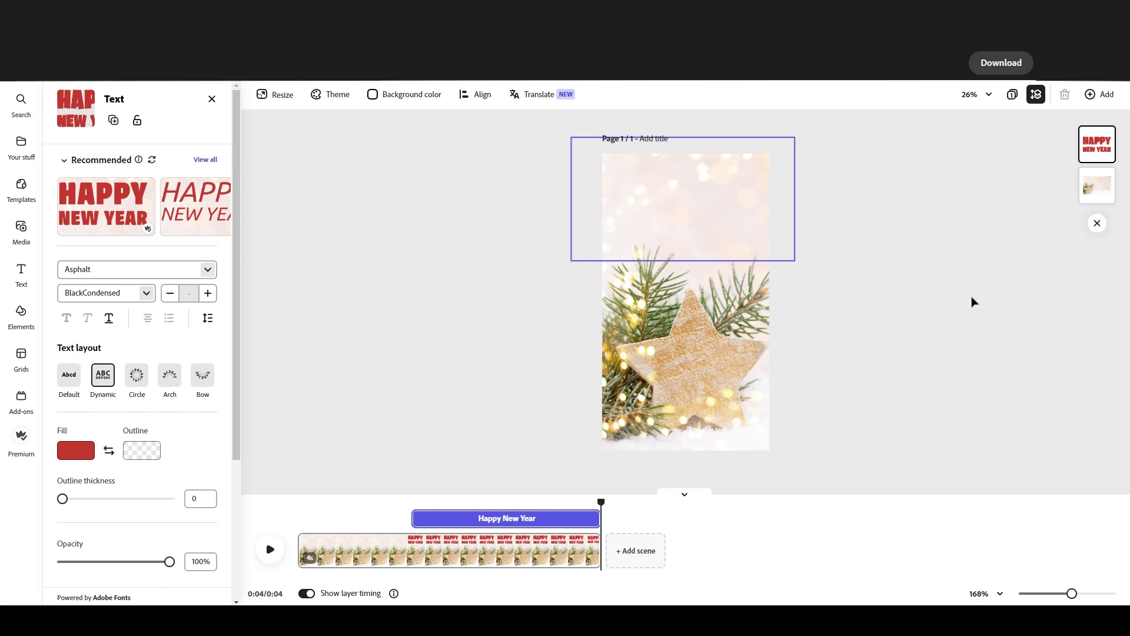
- Examine the download options for file format and video resolution, and close them without downloading
{"action": "left_click", "coordinate": [1006, 65]}
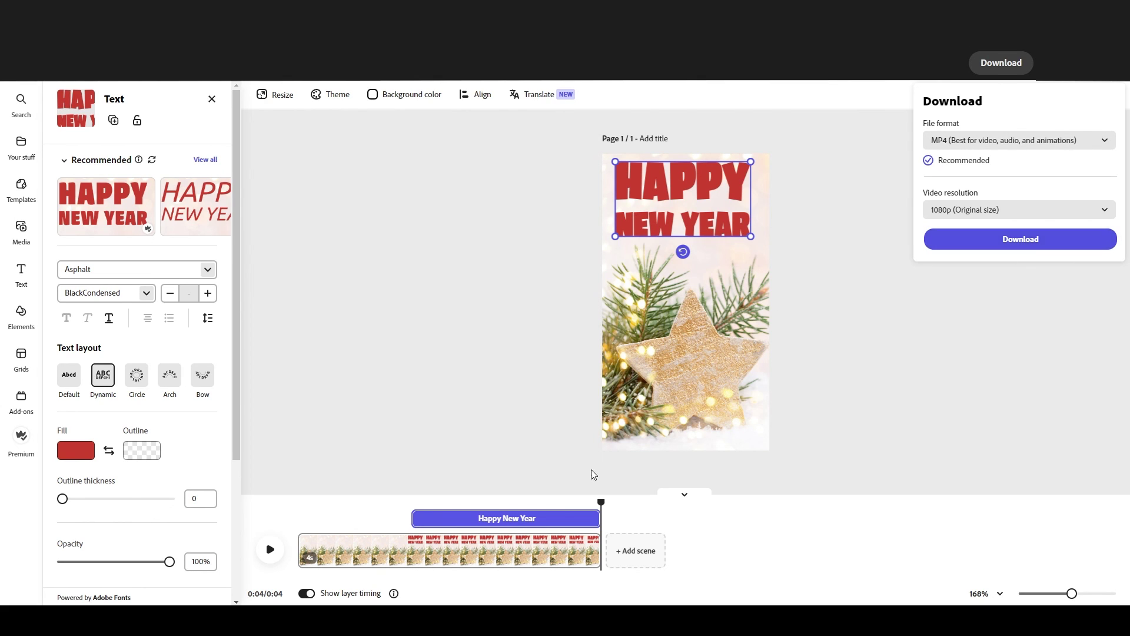
{"action": "left_click", "coordinate": [1028, 318]}
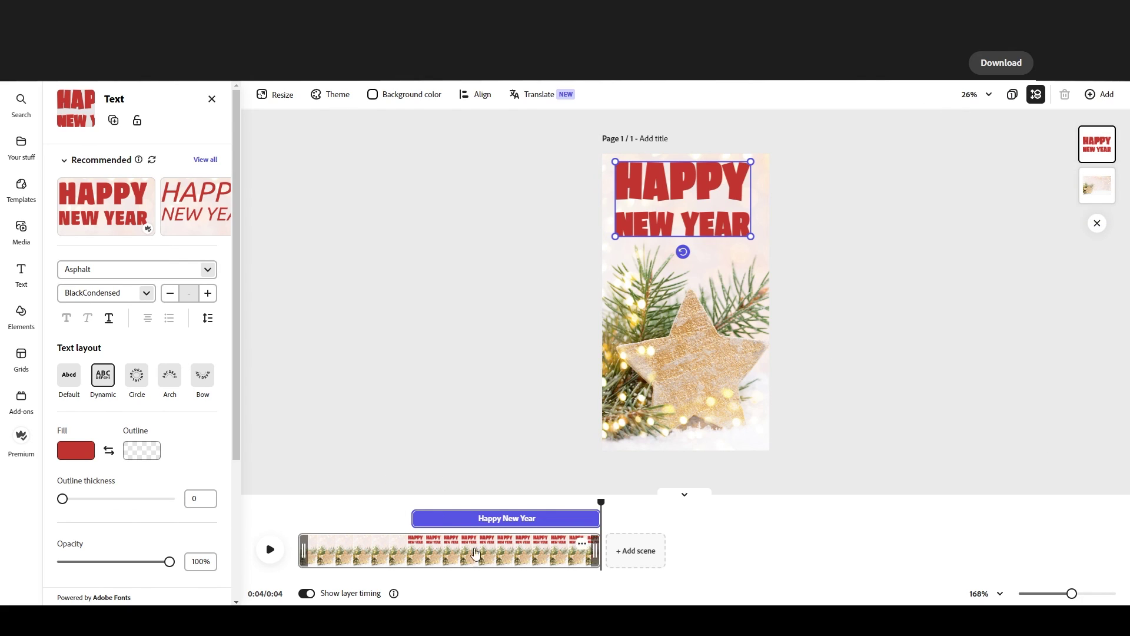